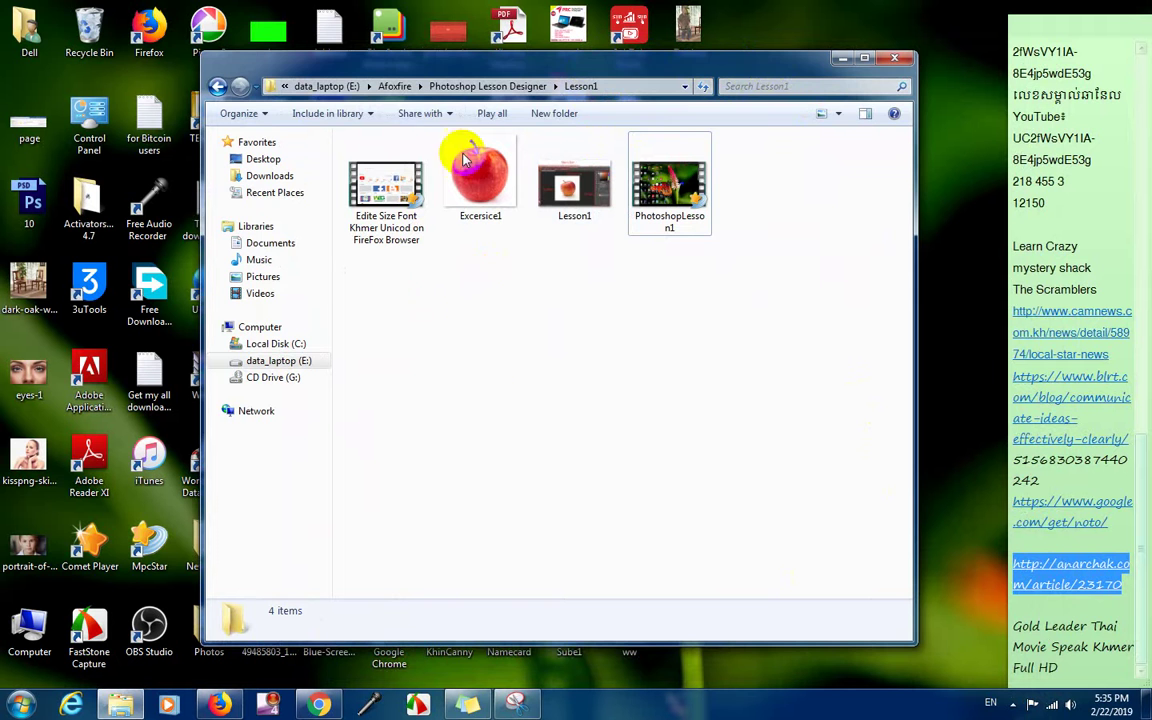
{"action": "left_click_drag", "start_coordinate": [560, 66], "coordinate": [563, 82]}
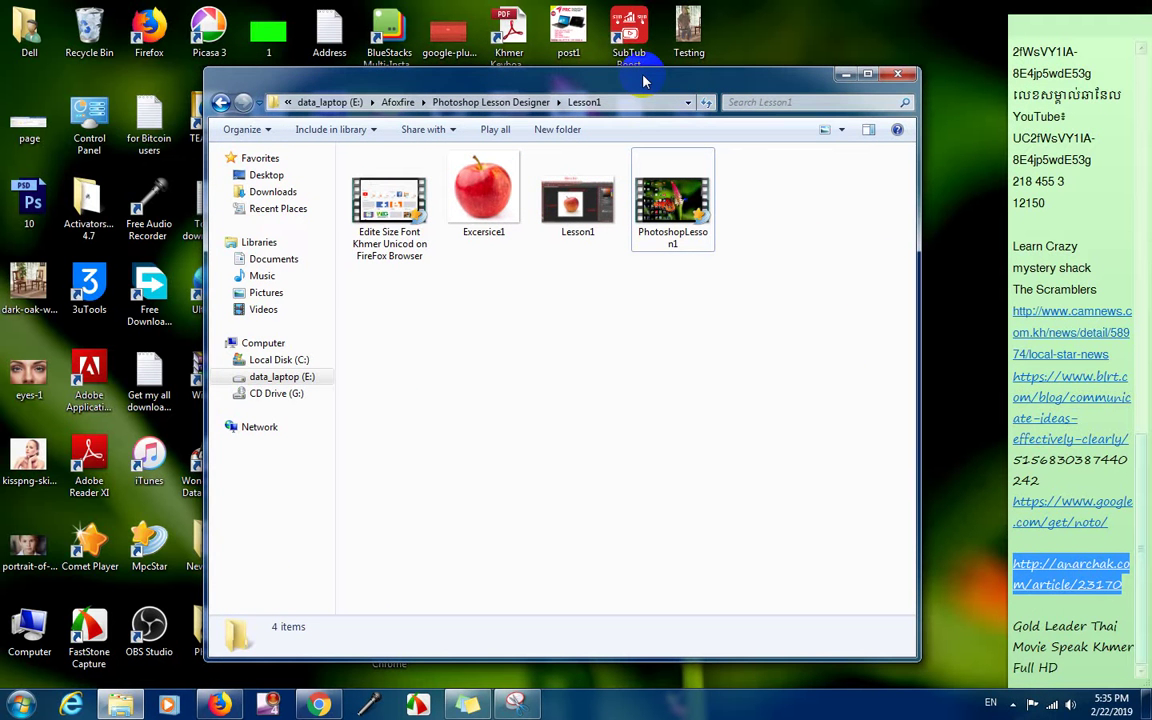
{"action": "mouse_move", "coordinate": [323, 84]}
{"action": "left_mouse_down"}
{"action": "mouse_move", "coordinate": [486, 170]}
{"action": "mouse_move", "coordinate": [488, 265]}
{"action": "mouse_move", "coordinate": [405, 300]}
{"action": "mouse_move", "coordinate": [357, 211]}
{"action": "mouse_move", "coordinate": [328, 78]}
{"action": "left_mouse_up"}
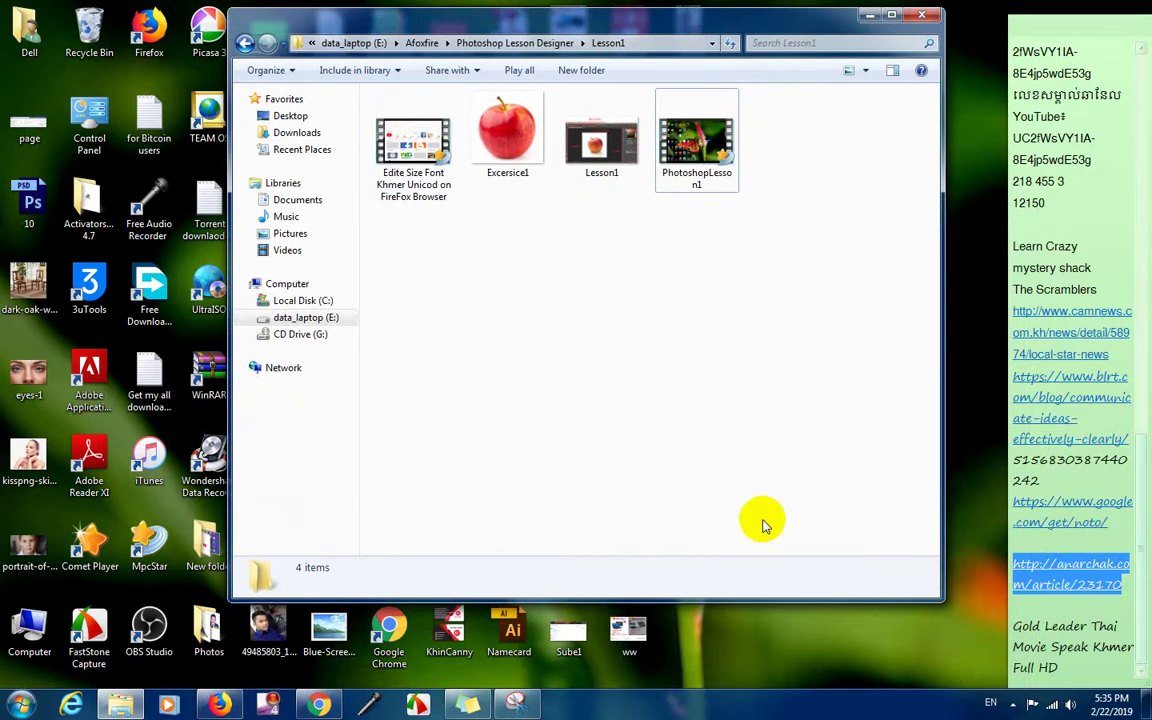
{"action": "right_click", "coordinate": [735, 635]}
{"action": "left_click", "coordinate": [783, 470]}
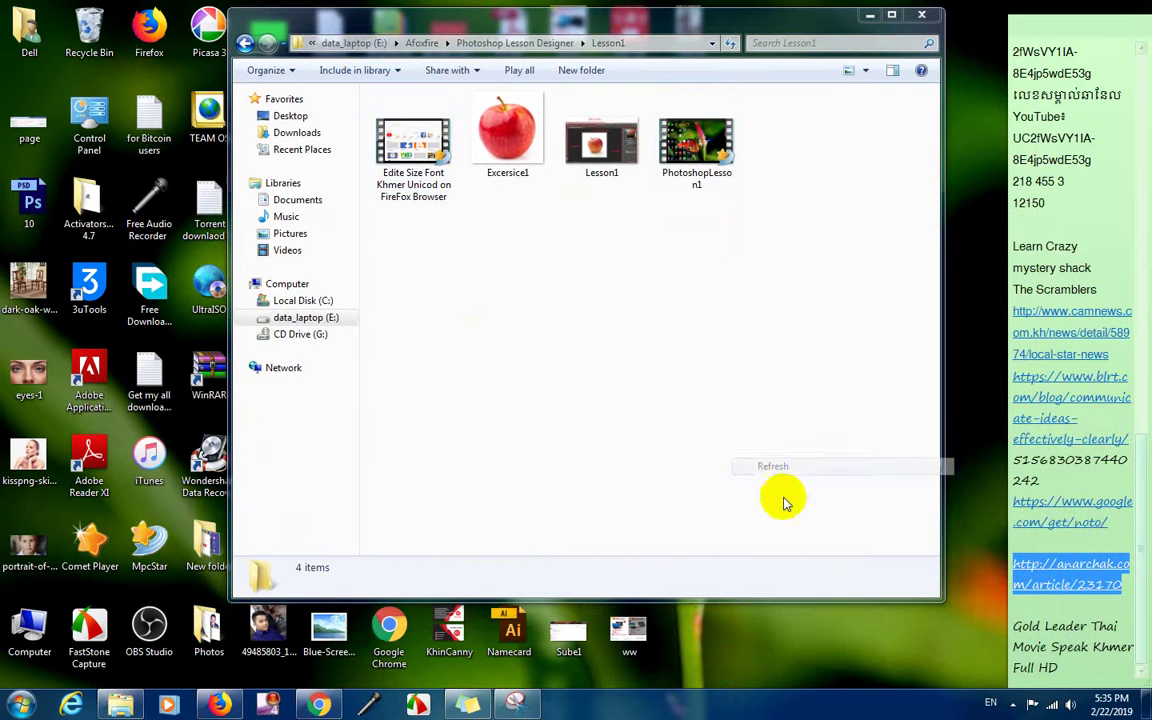
{"action": "left_click_drag", "start_coordinate": [442, 31], "coordinate": [593, 80]}
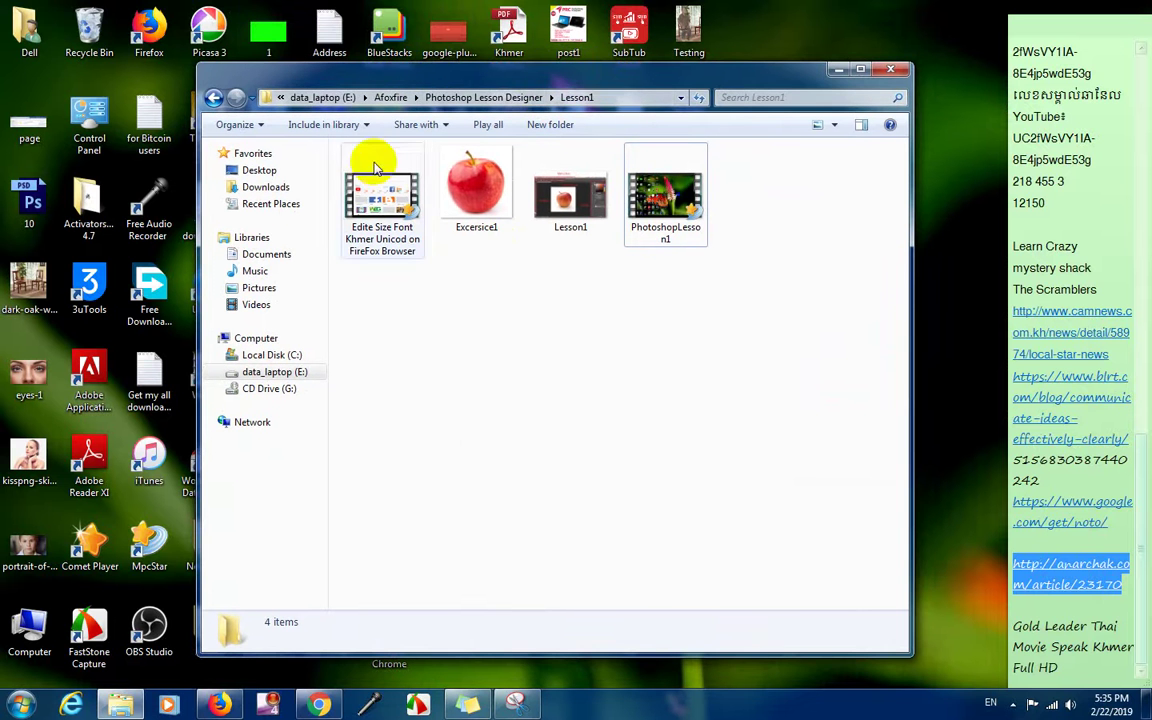
{"action": "mouse_move", "coordinate": [345, 75]}
{"action": "left_mouse_down"}
{"action": "mouse_move", "coordinate": [354, 113]}
{"action": "mouse_move", "coordinate": [349, 91]}
{"action": "left_mouse_up"}
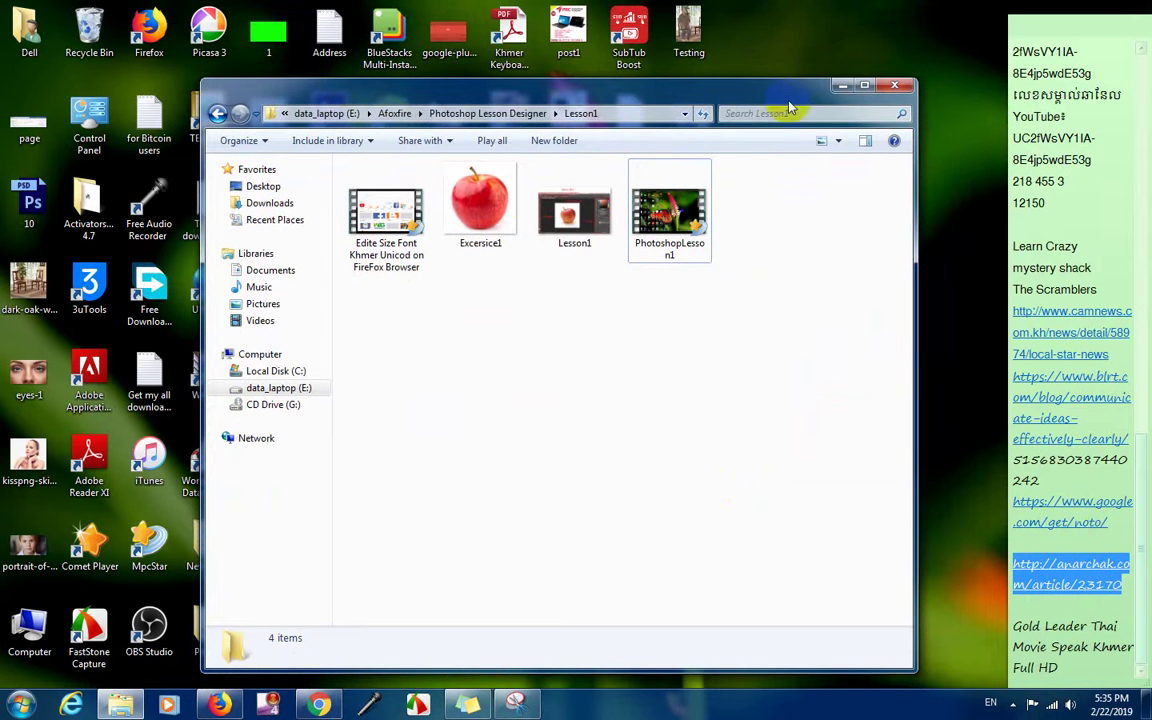
{"action": "left_click_drag", "start_coordinate": [789, 95], "coordinate": [771, 21]}
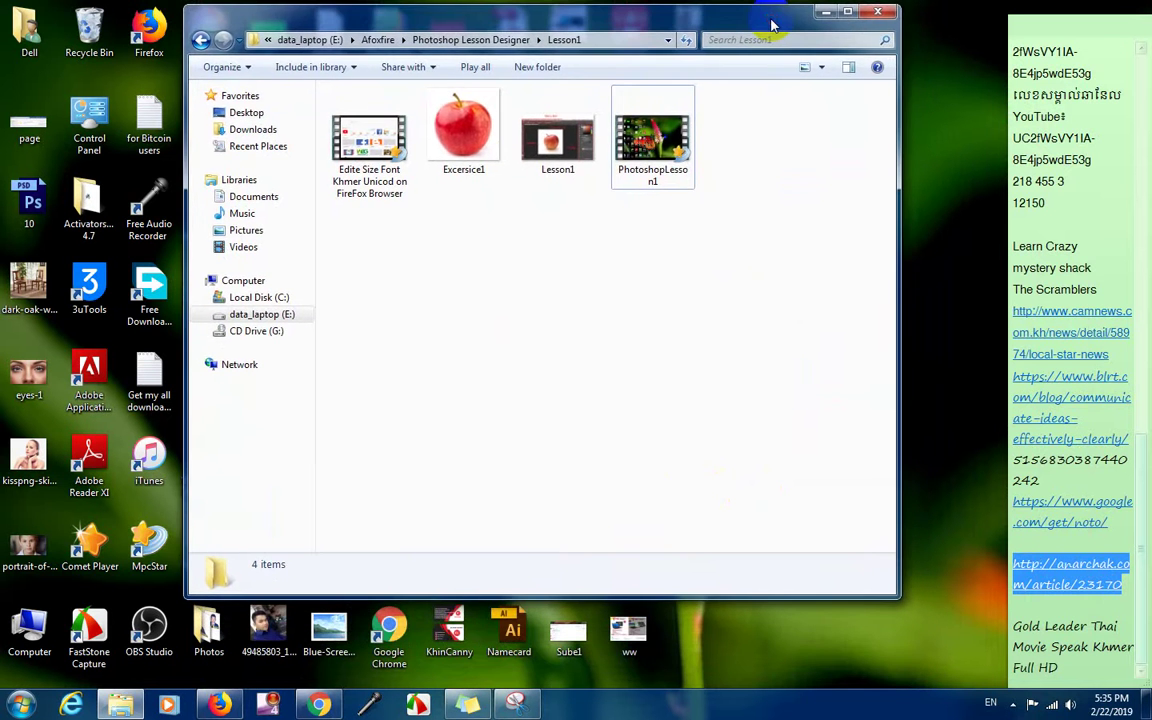
{"action": "right_click", "coordinate": [935, 158]}
{"action": "left_click", "coordinate": [951, 200]}
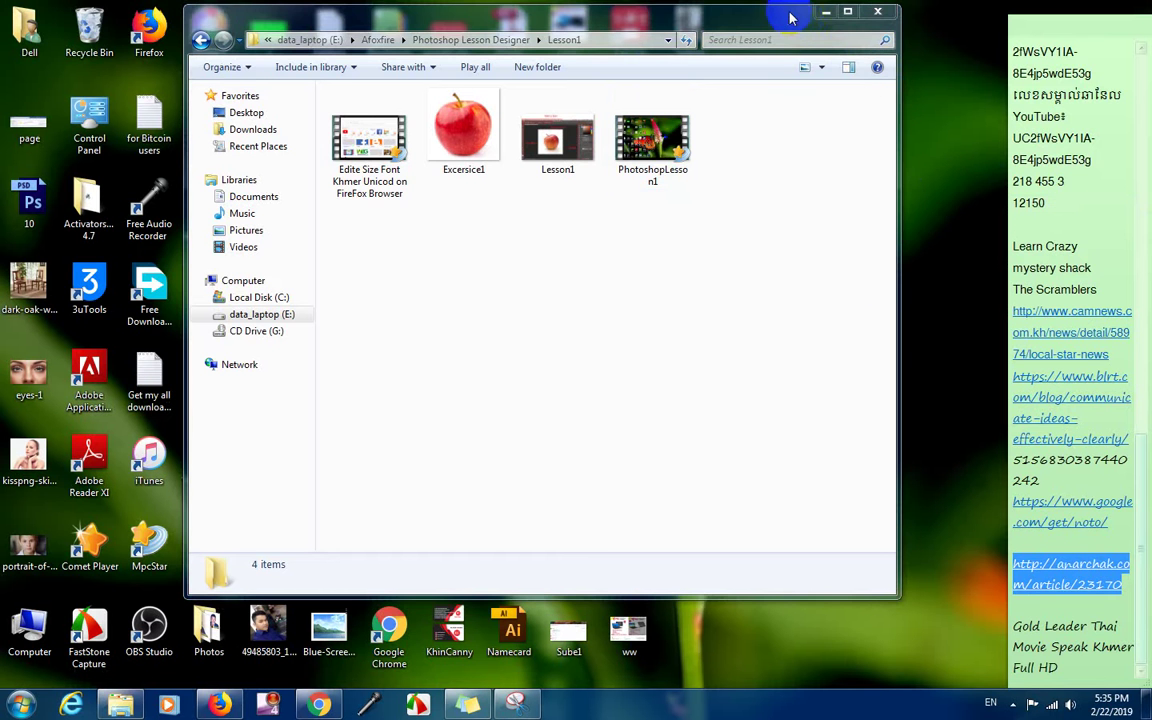
{"action": "left_click_drag", "start_coordinate": [785, 20], "coordinate": [843, 62]}
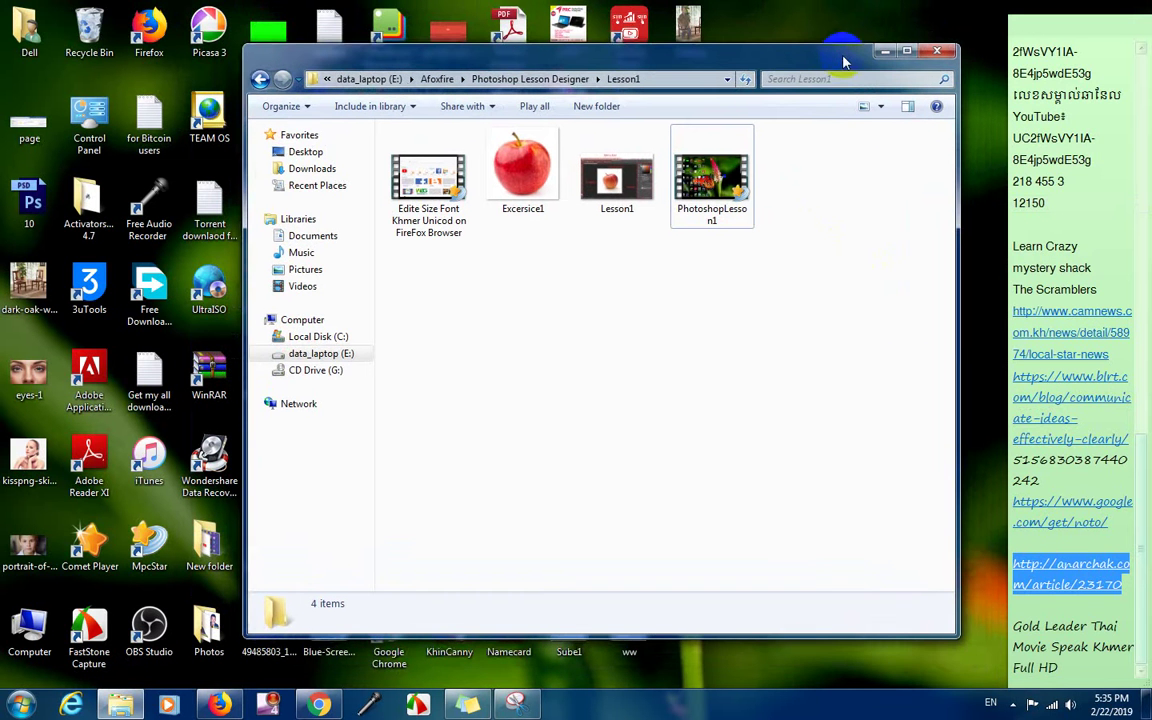
{"action": "left_click_drag", "start_coordinate": [609, 68], "coordinate": [617, 113]}
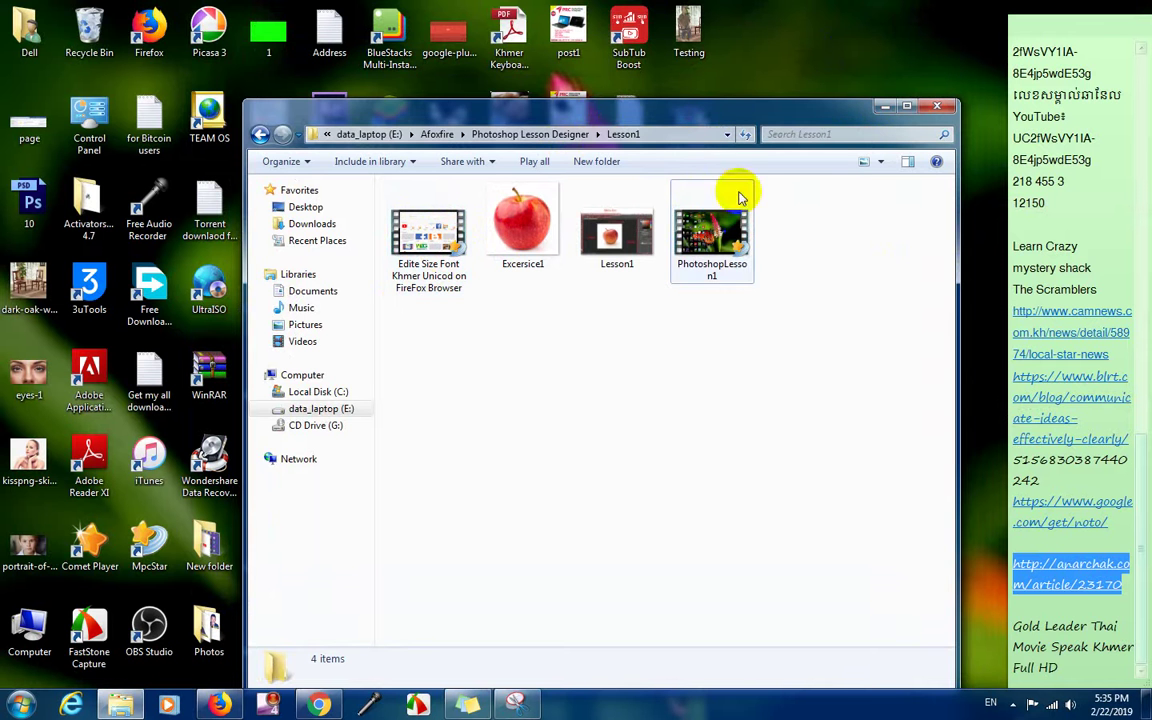
{"action": "left_click", "coordinate": [828, 108]}
{"action": "left_click_drag", "start_coordinate": [828, 108], "coordinate": [828, 136]}
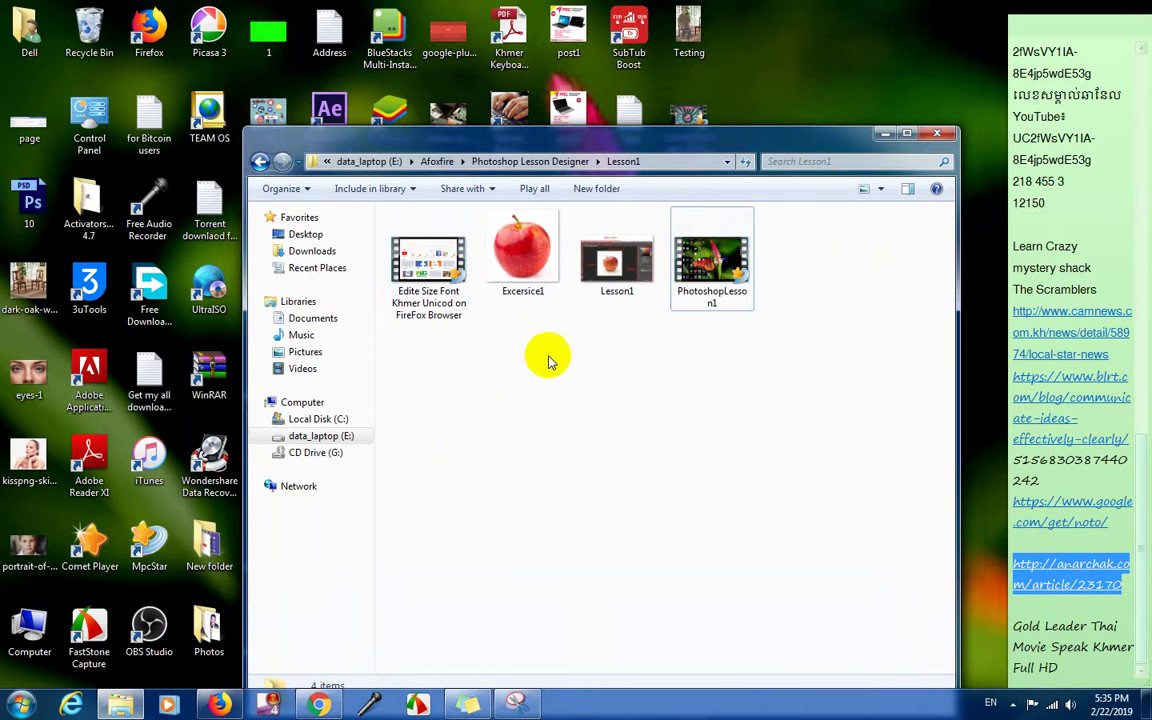
Minimize the Lesson1 folder window and refresh the desktop
{"action": "left_click", "coordinate": [873, 135]}
{"action": "right_click", "coordinate": [822, 182]}
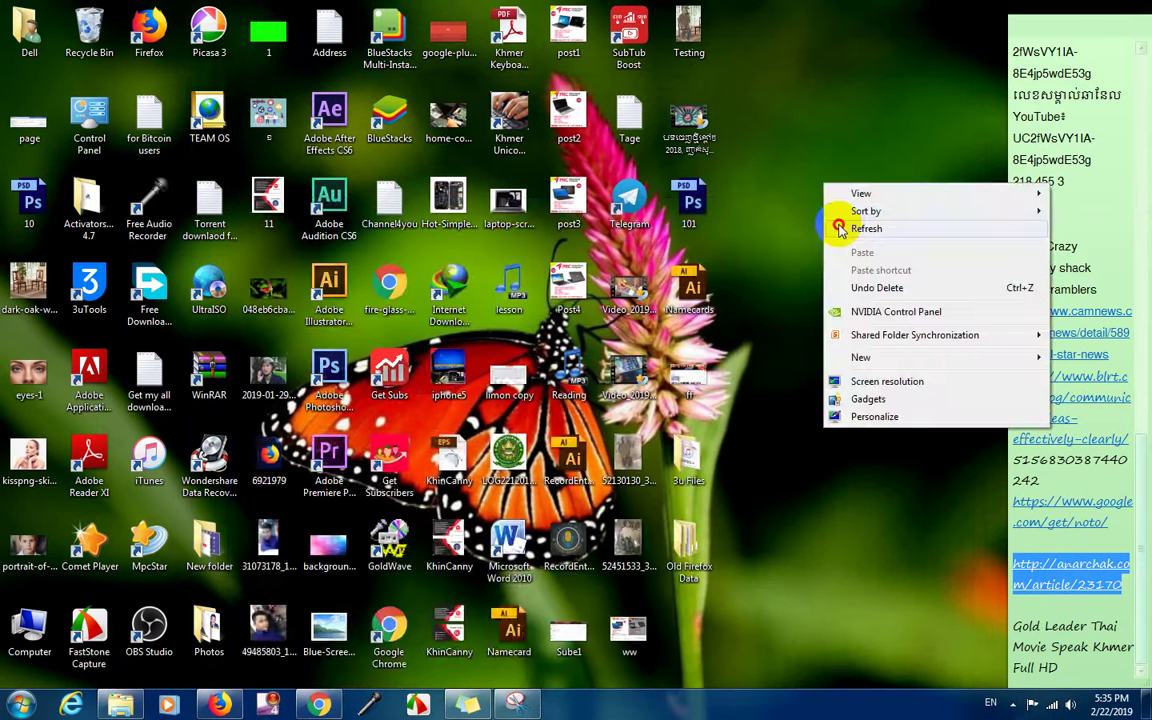
{"action": "left_click", "coordinate": [835, 224]}
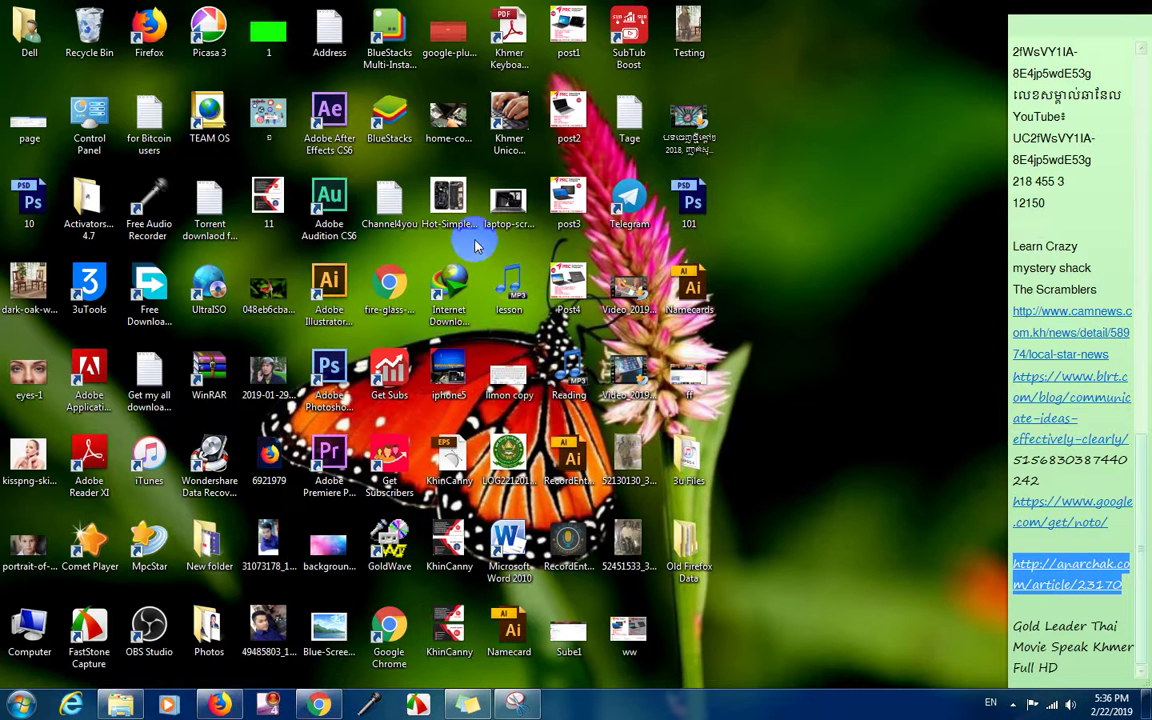
Move the BlueStacks and SubTub Boost desktop shortcuts into the empty area beside the other icons and launch SubTub Boost
{"action": "right_click", "coordinate": [758, 114]}
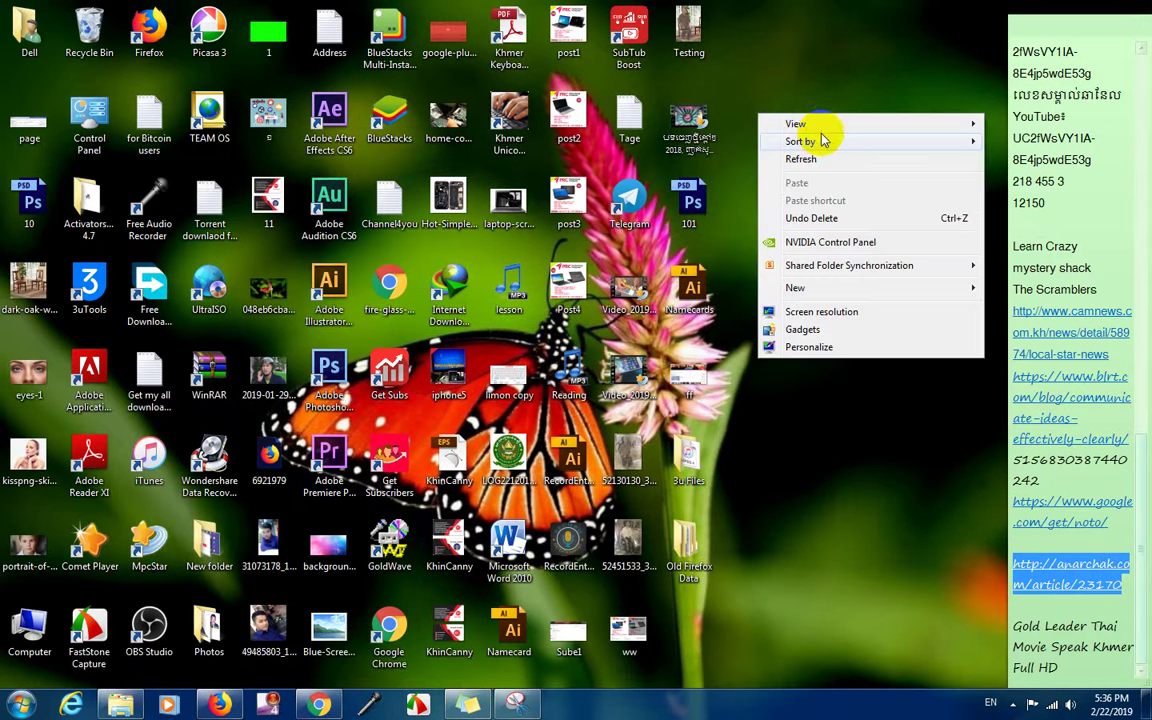
{"action": "mouse_move", "coordinate": [964, 126]}
{"action": "left_click", "coordinate": [990, 182]}
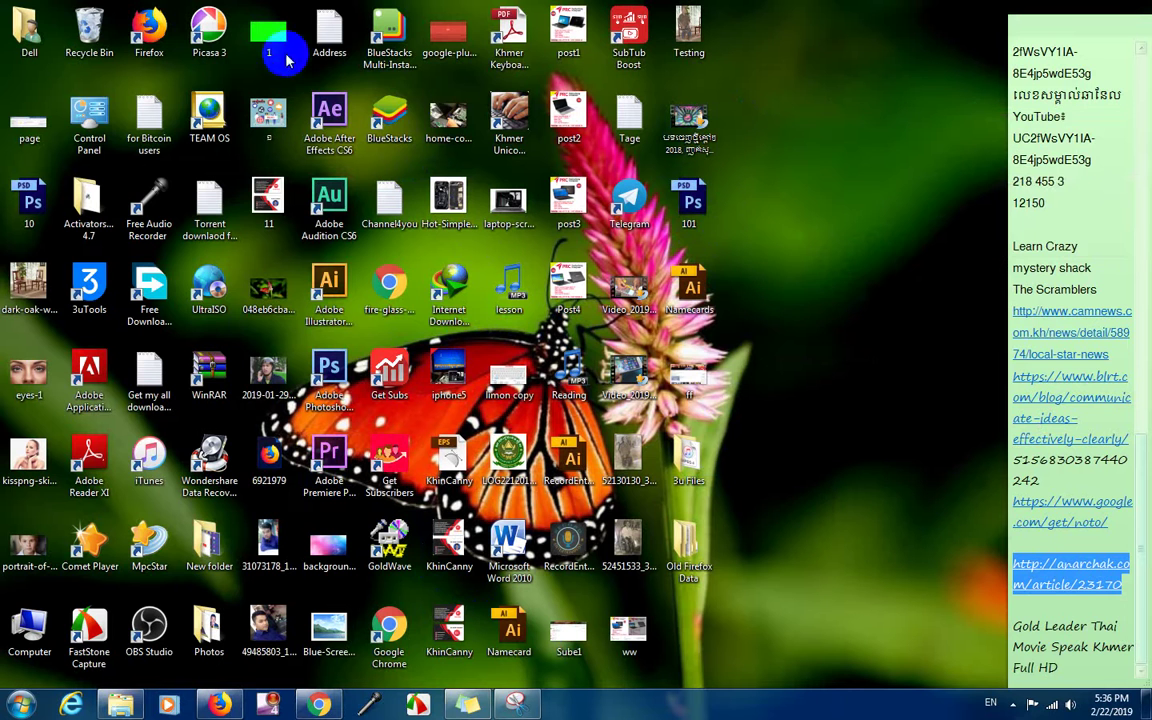
{"action": "left_click_drag", "start_coordinate": [392, 118], "coordinate": [812, 38]}
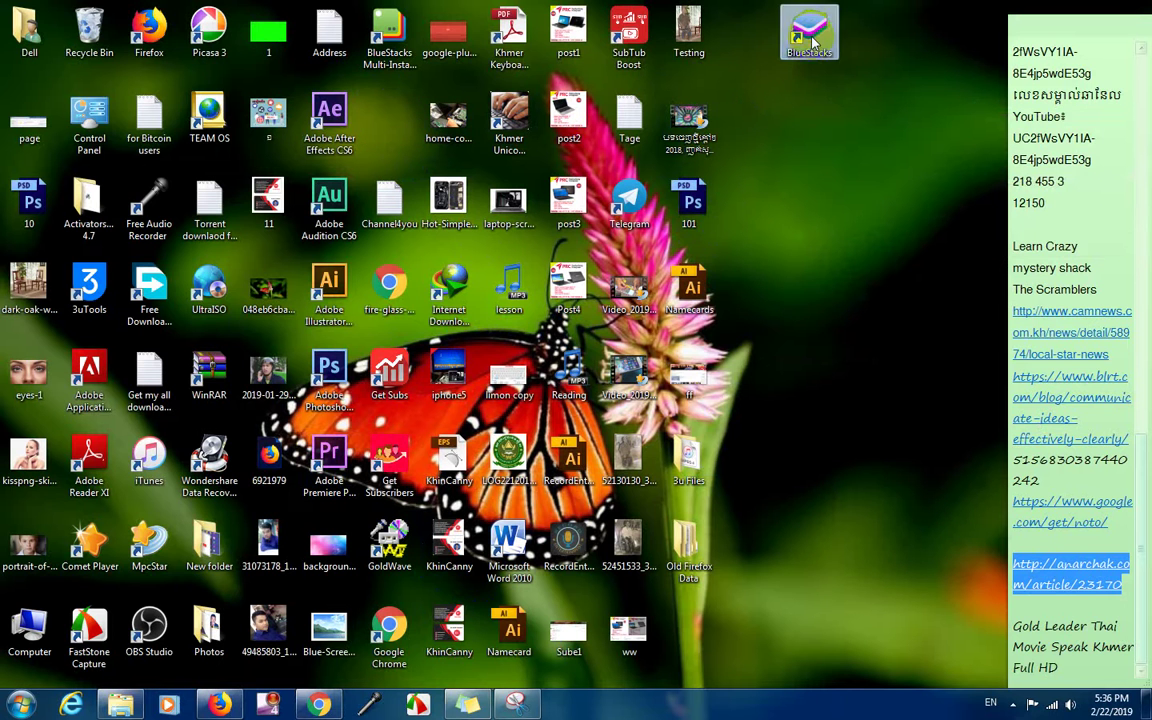
{"action": "left_click", "coordinate": [648, 40]}
{"action": "left_click_drag", "start_coordinate": [648, 40], "coordinate": [826, 128]}
{"action": "double_click", "coordinate": [818, 118]}
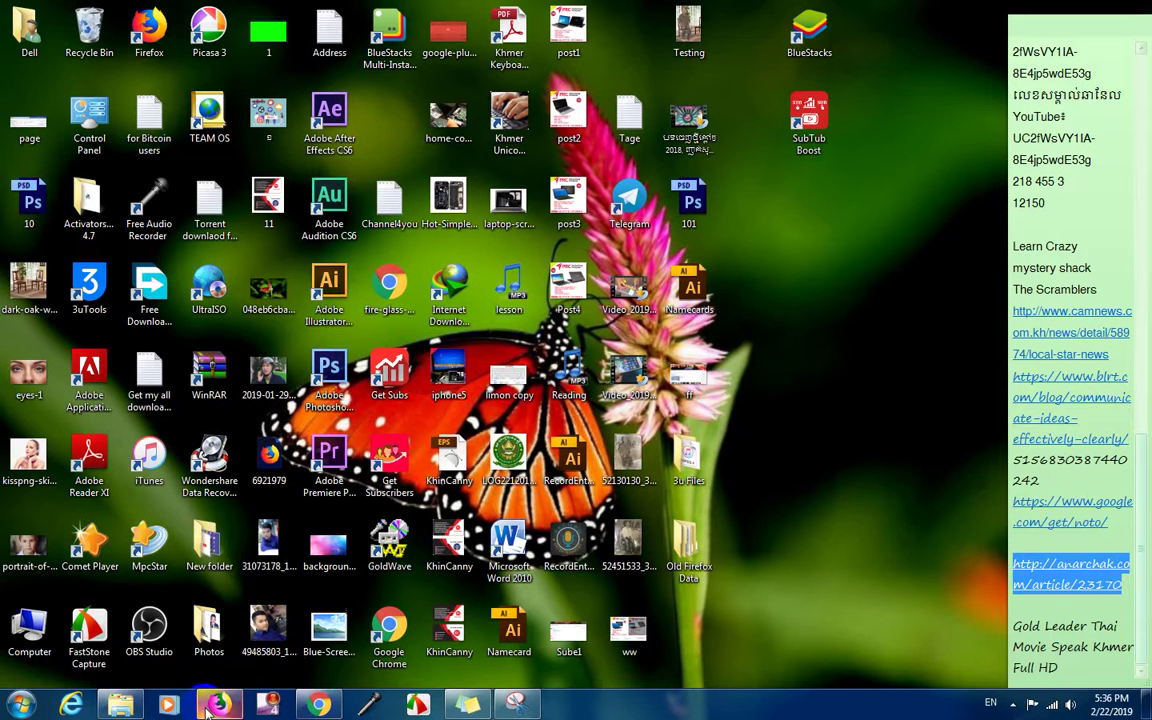
Switch to Firefox and open YouTube's video upload page
{"action": "left_click", "coordinate": [210, 600]}
{"action": "left_click", "coordinate": [250, 14]}
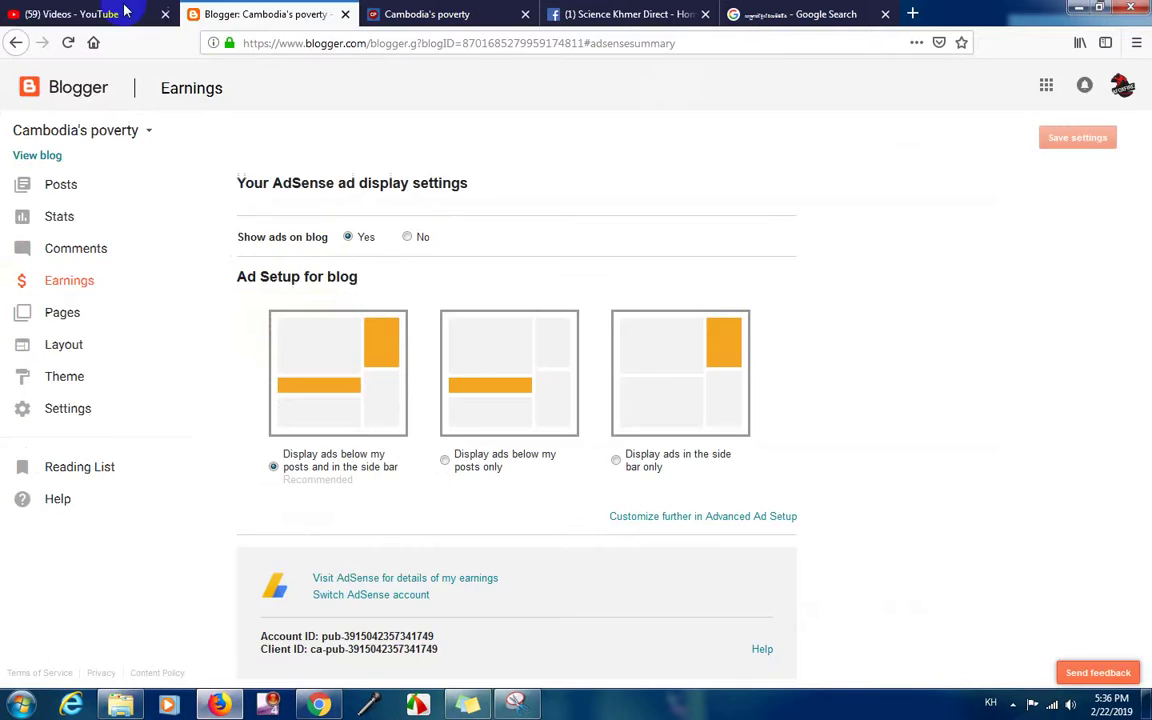
{"action": "left_click", "coordinate": [125, 10]}
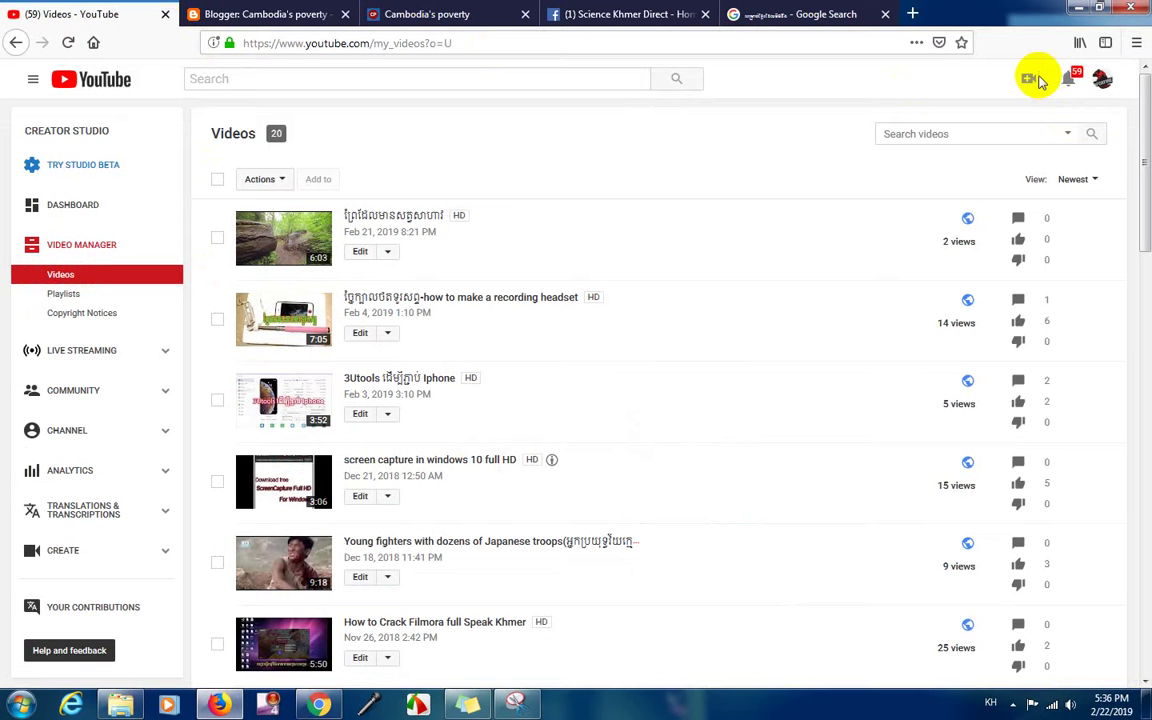
{"action": "left_click", "coordinate": [260, 12]}
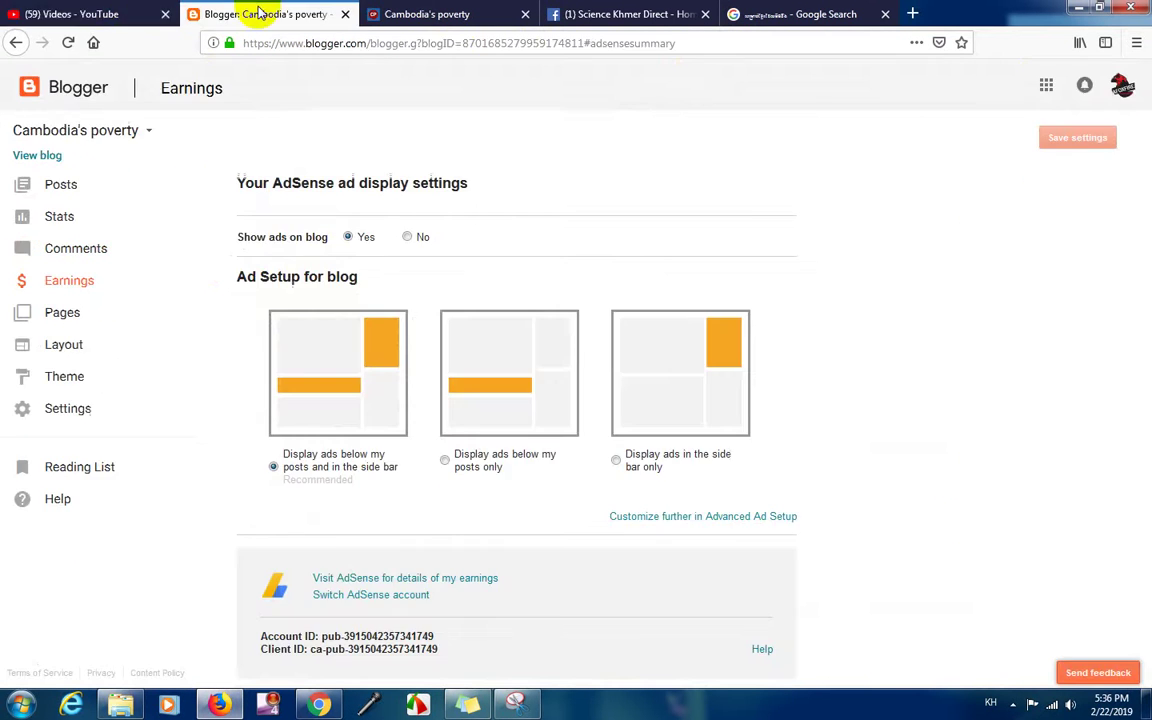
{"action": "left_click", "coordinate": [113, 13]}
{"action": "left_click", "coordinate": [1027, 82]}
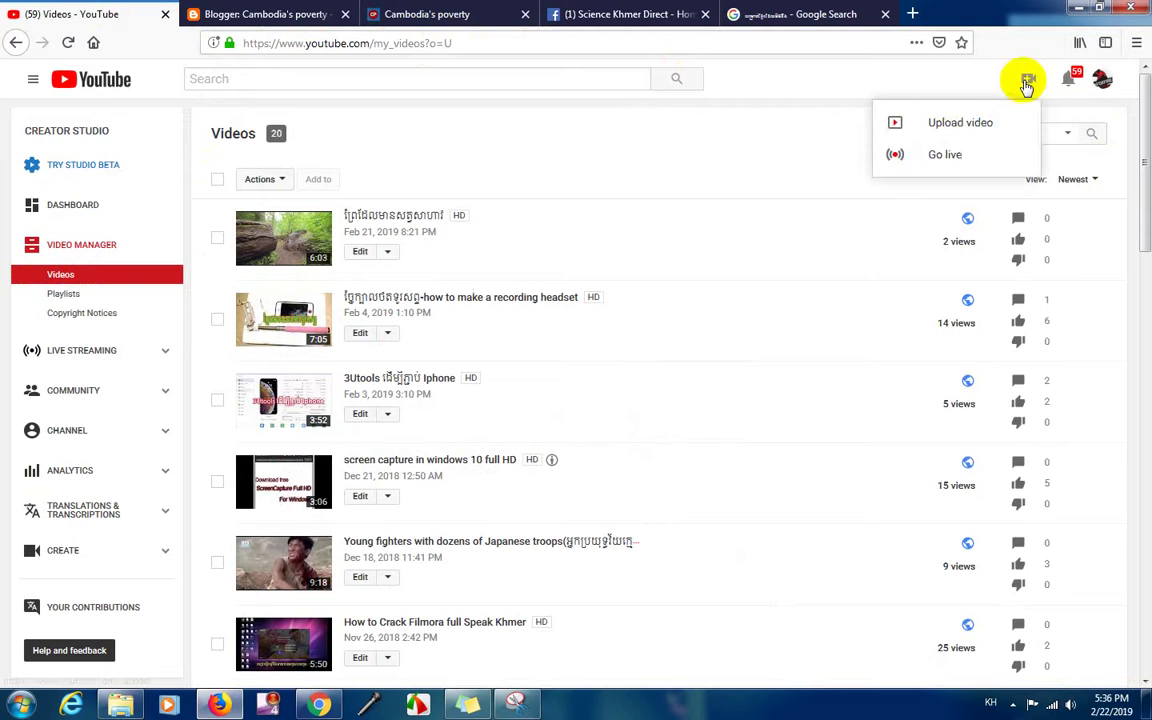
{"action": "left_click", "coordinate": [966, 248]}
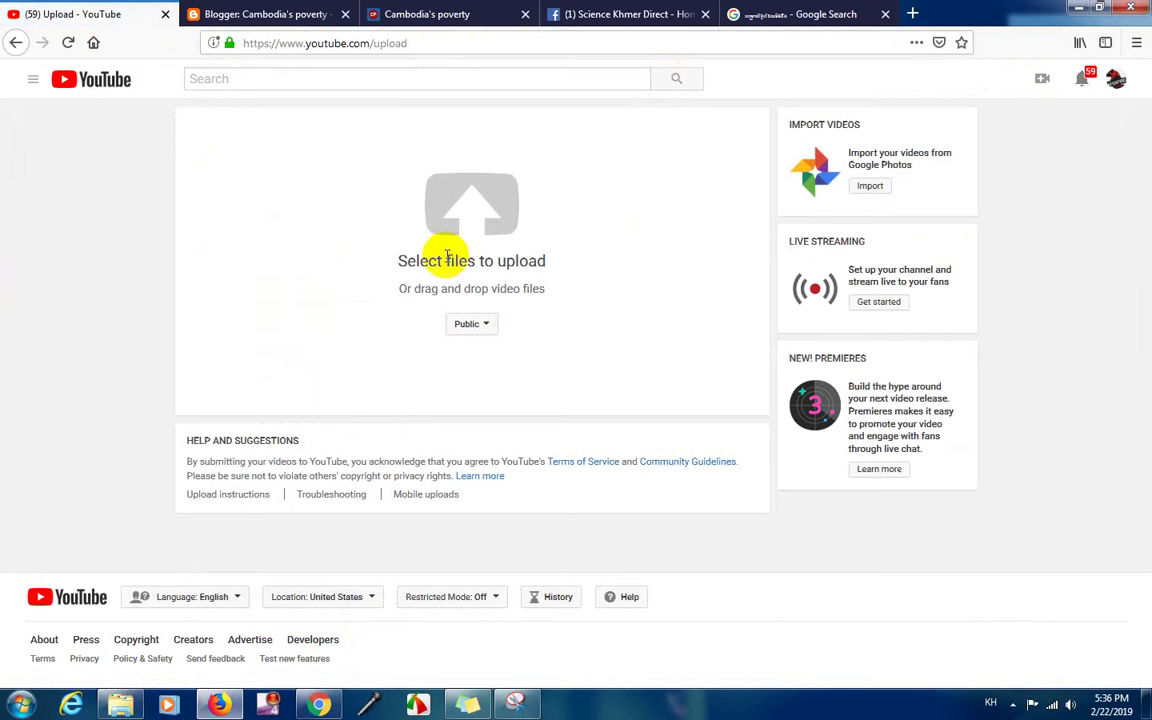
Start selecting a file to upload and browse to the Afoxfire folder on the data_laptop (E:) drive
{"action": "left_click", "coordinate": [482, 227]}
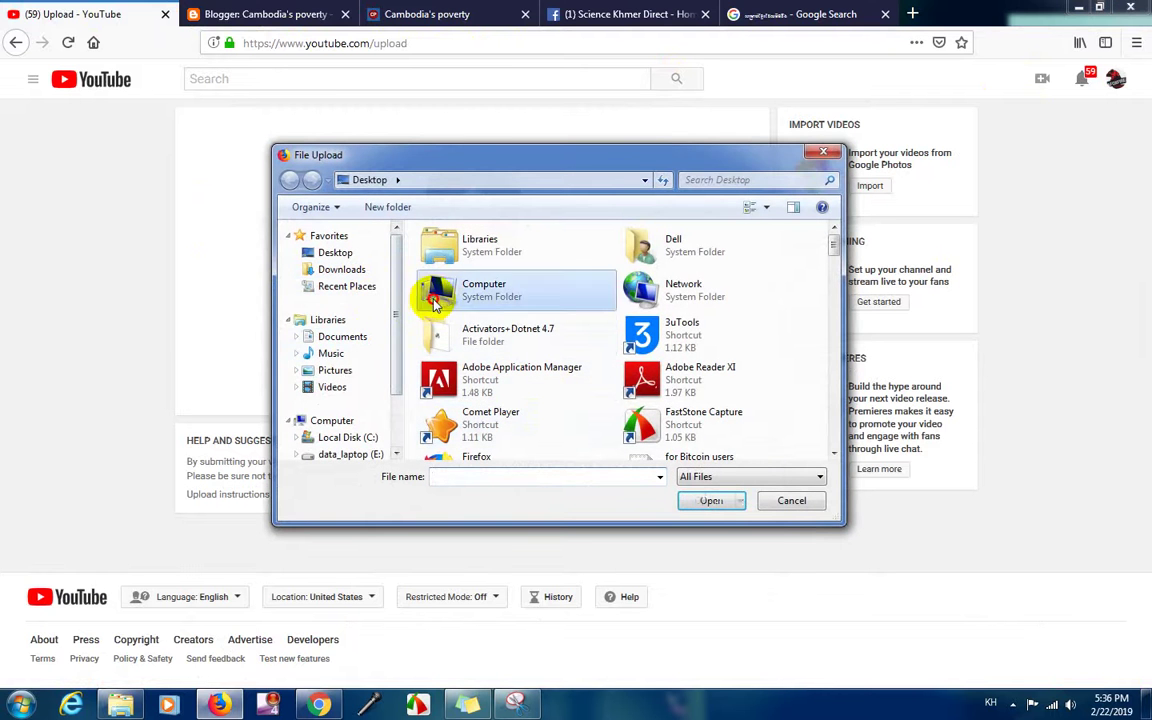
{"action": "double_click", "coordinate": [430, 289]}
{"action": "double_click", "coordinate": [672, 272]}
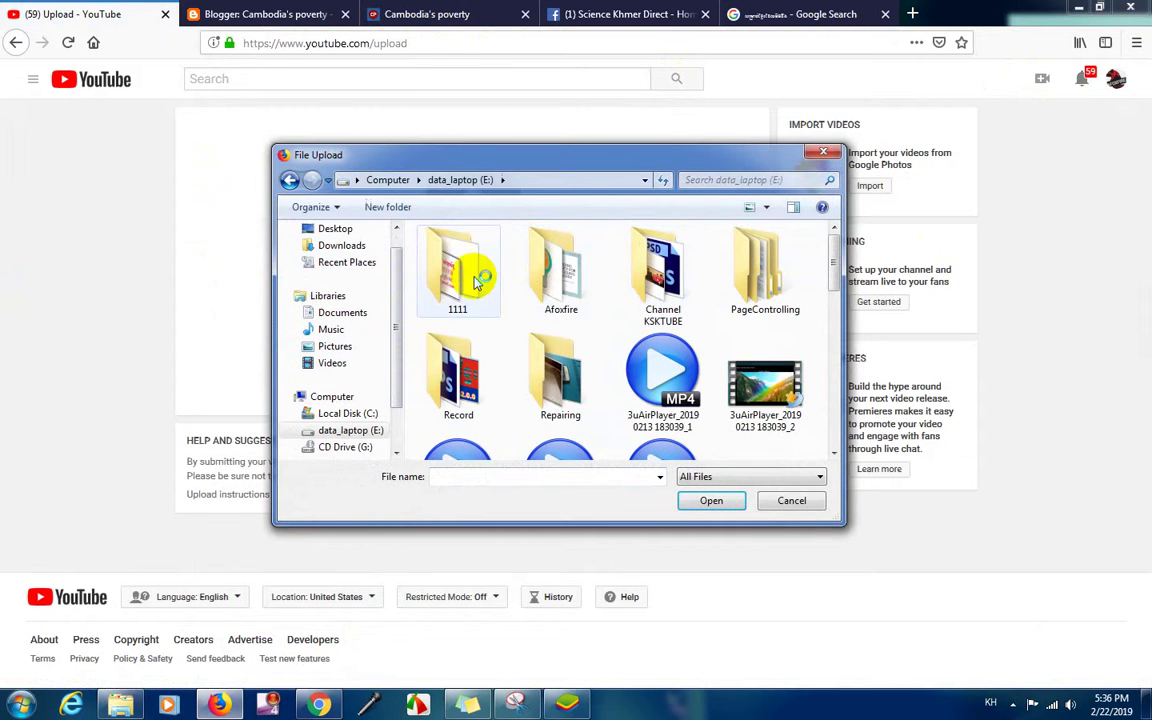
{"action": "double_click", "coordinate": [566, 268]}
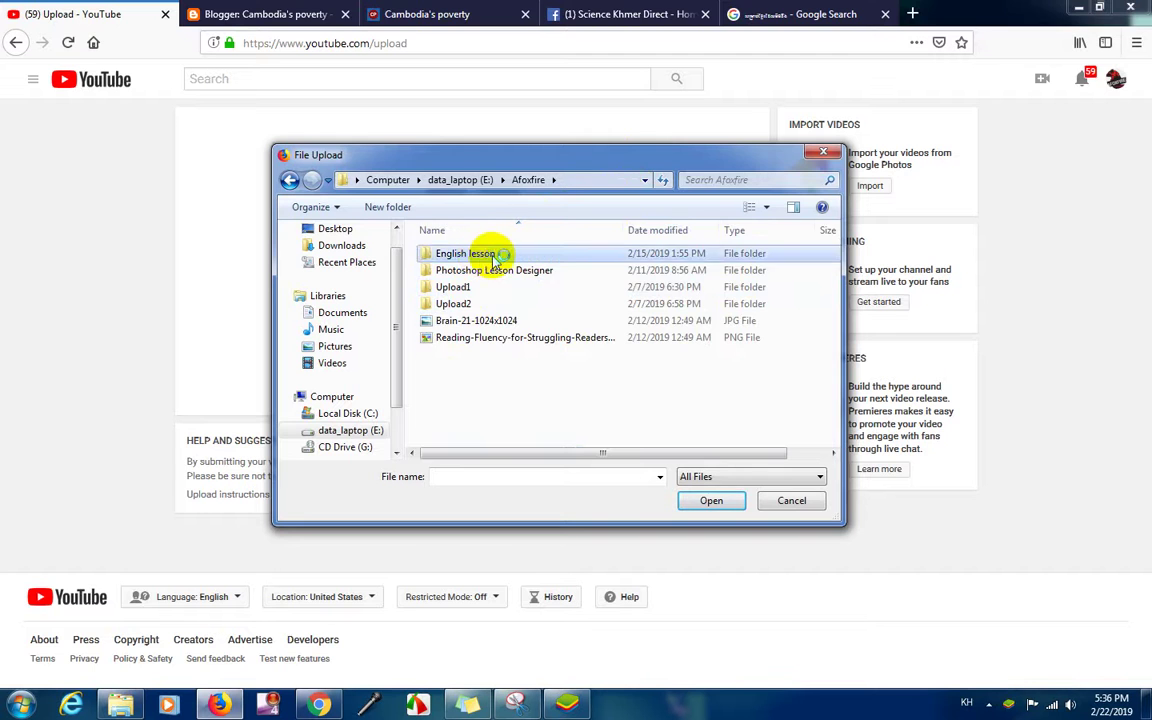
Look through the English lesson and Upload1 folders for the video file to upload
{"action": "double_click", "coordinate": [465, 254]}
{"action": "double_click", "coordinate": [765, 262]}
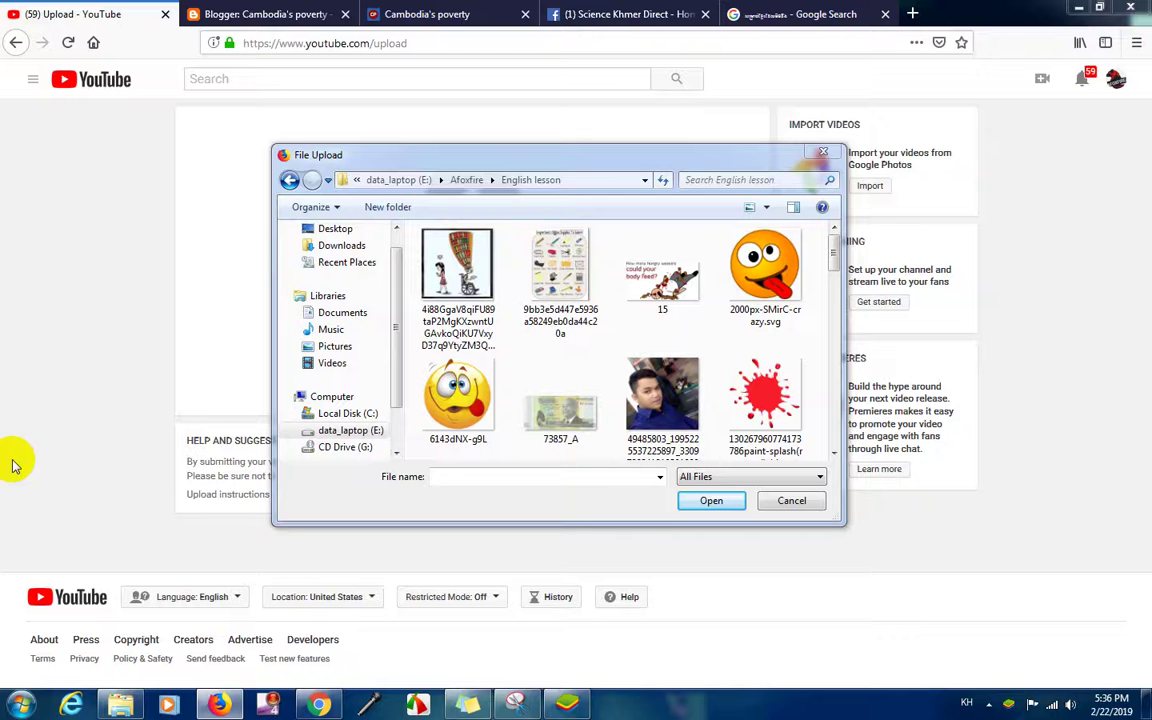
{"action": "left_click_drag", "start_coordinate": [536, 143], "coordinate": [536, 129]}
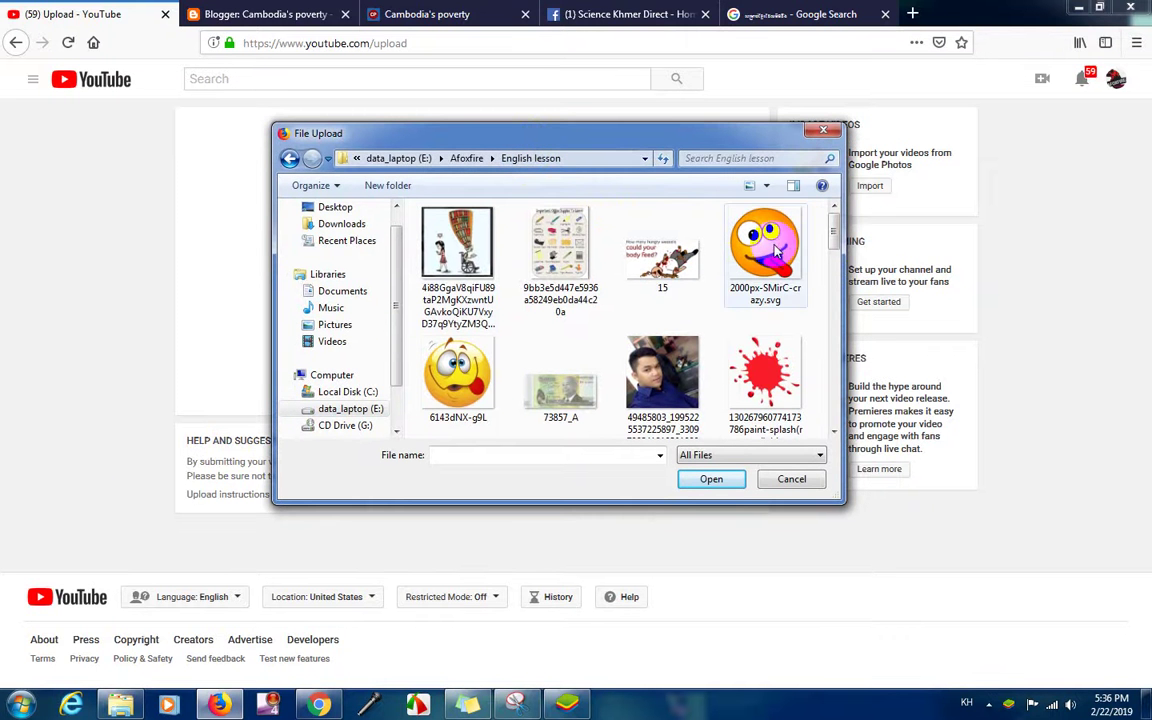
{"action": "mouse_move", "coordinate": [832, 237]}
{"action": "left_mouse_down"}
{"action": "mouse_move", "coordinate": [828, 278]}
{"action": "mouse_move", "coordinate": [830, 250]}
{"action": "left_mouse_up"}
{"action": "left_click", "coordinate": [478, 268]}
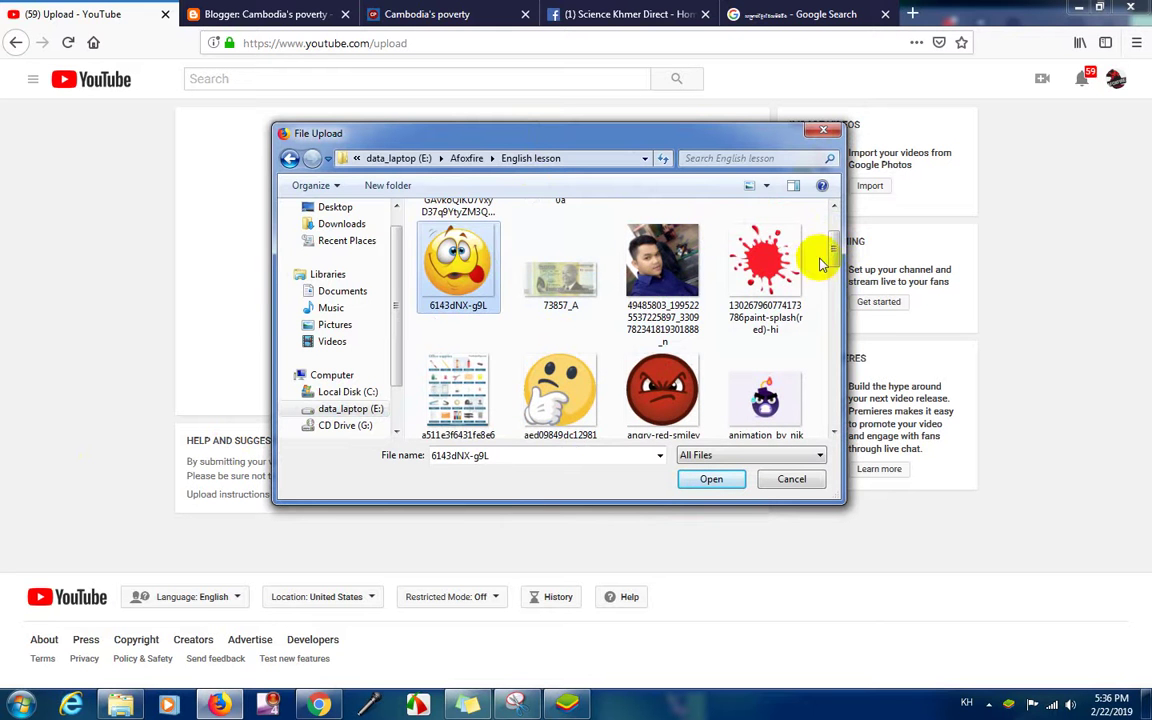
{"action": "left_click_drag", "start_coordinate": [826, 252], "coordinate": [826, 232]}
{"action": "scroll", "coordinate": [820, 230], "scroll_direction": "down", "scroll_amount": 1}
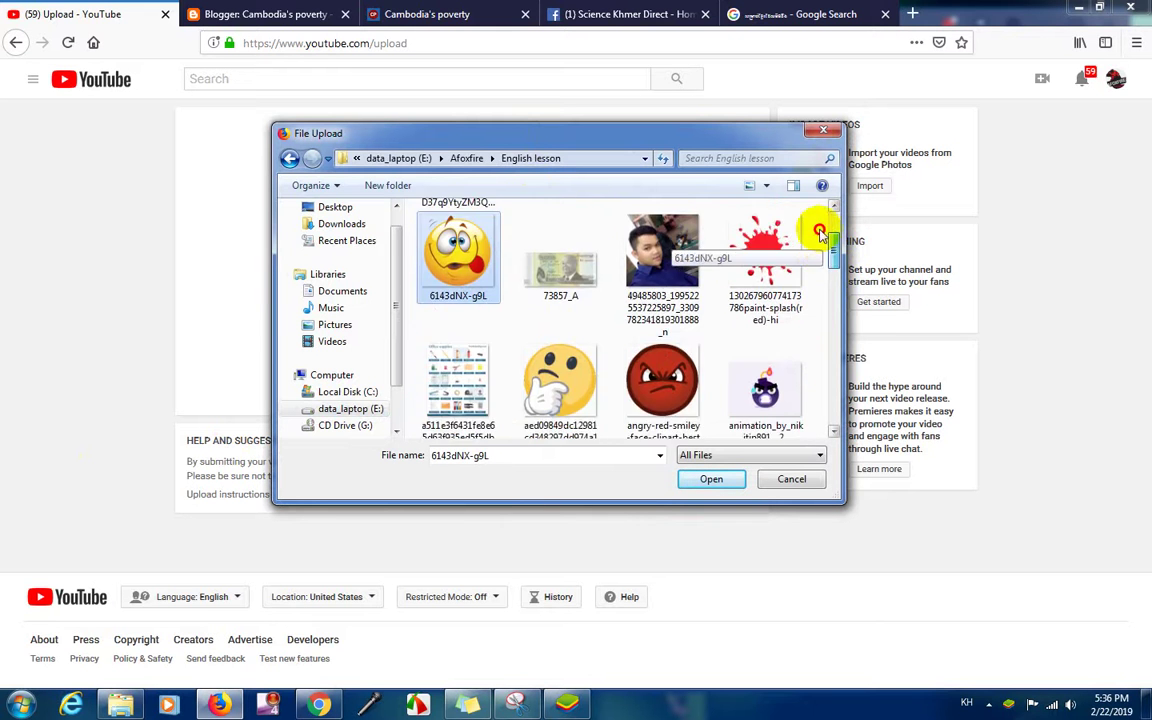
{"action": "scroll", "coordinate": [820, 230], "scroll_direction": "up", "scroll_amount": 1}
{"action": "left_click", "coordinate": [289, 158]}
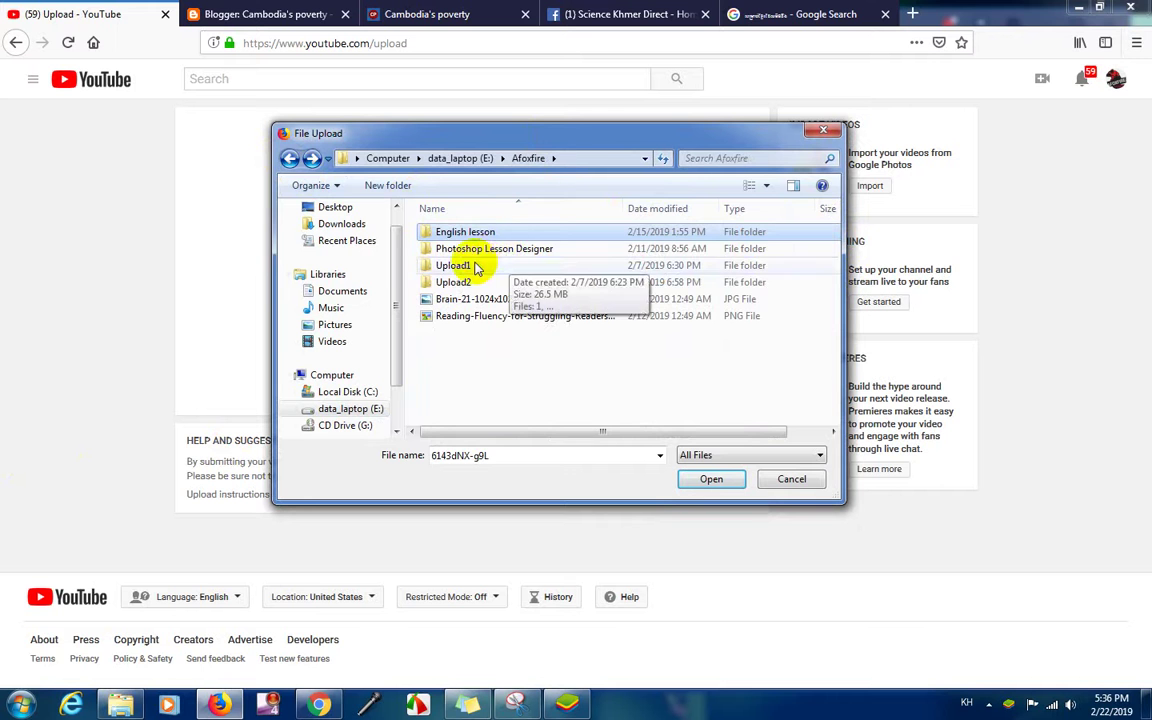
{"action": "double_click", "coordinate": [473, 265]}
{"action": "left_click", "coordinate": [289, 159]}
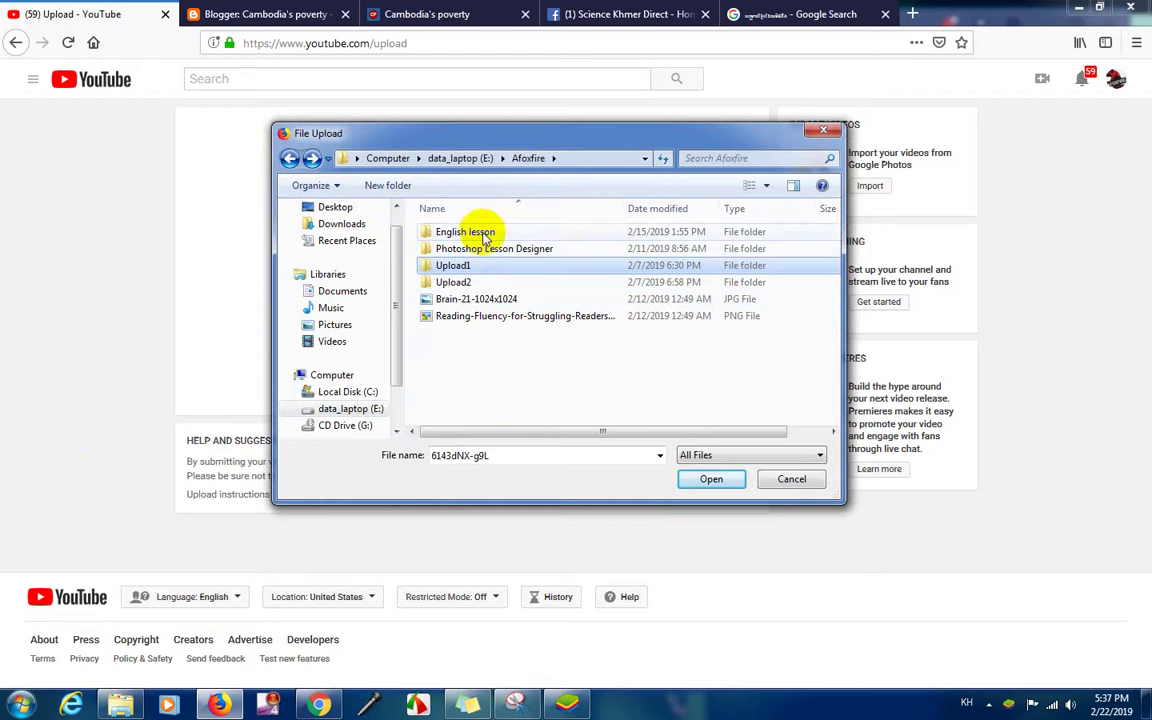
Upload the video "Edite Size Font Khmer Unicod on FireFox Browser" from the Lesson1 folder inside Photoshop Lesson Designer
{"action": "double_click", "coordinate": [485, 247]}
{"action": "double_click", "coordinate": [463, 270]}
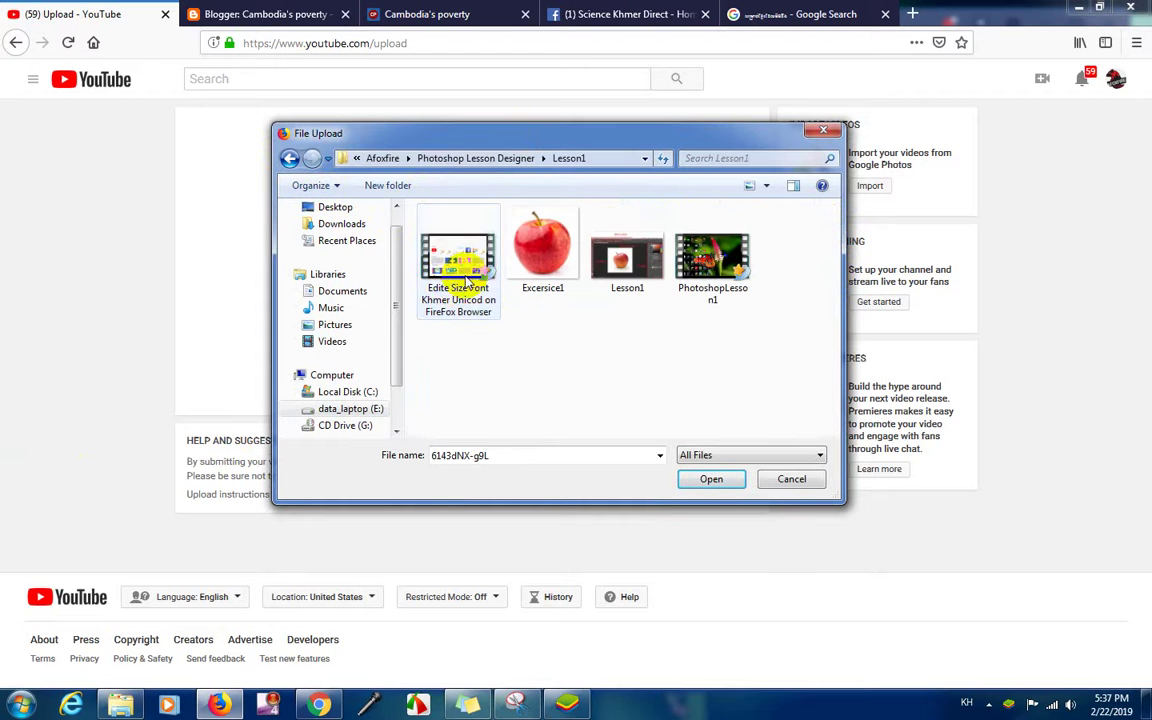
{"action": "left_click", "coordinate": [466, 280]}
{"action": "left_click", "coordinate": [711, 481]}
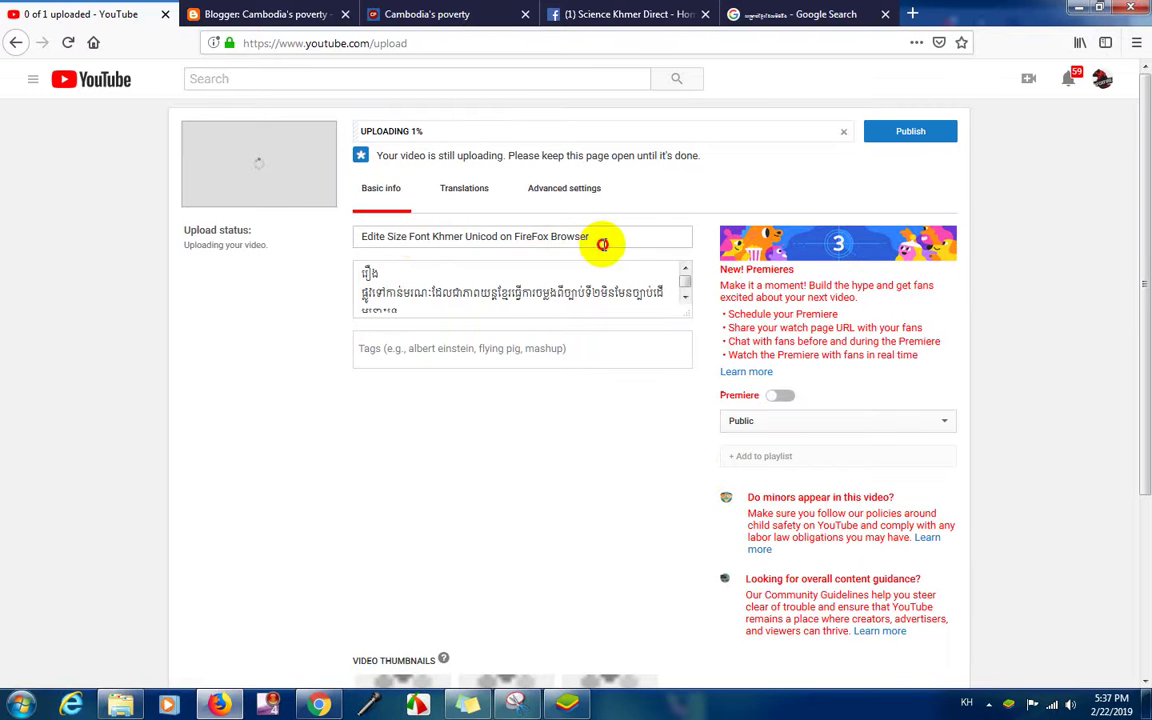
Copy the video's title text
{"action": "left_click_drag", "start_coordinate": [599, 244], "coordinate": [355, 236]}
{"action": "right_click", "coordinate": [414, 238]}
{"action": "left_click", "coordinate": [452, 289]}
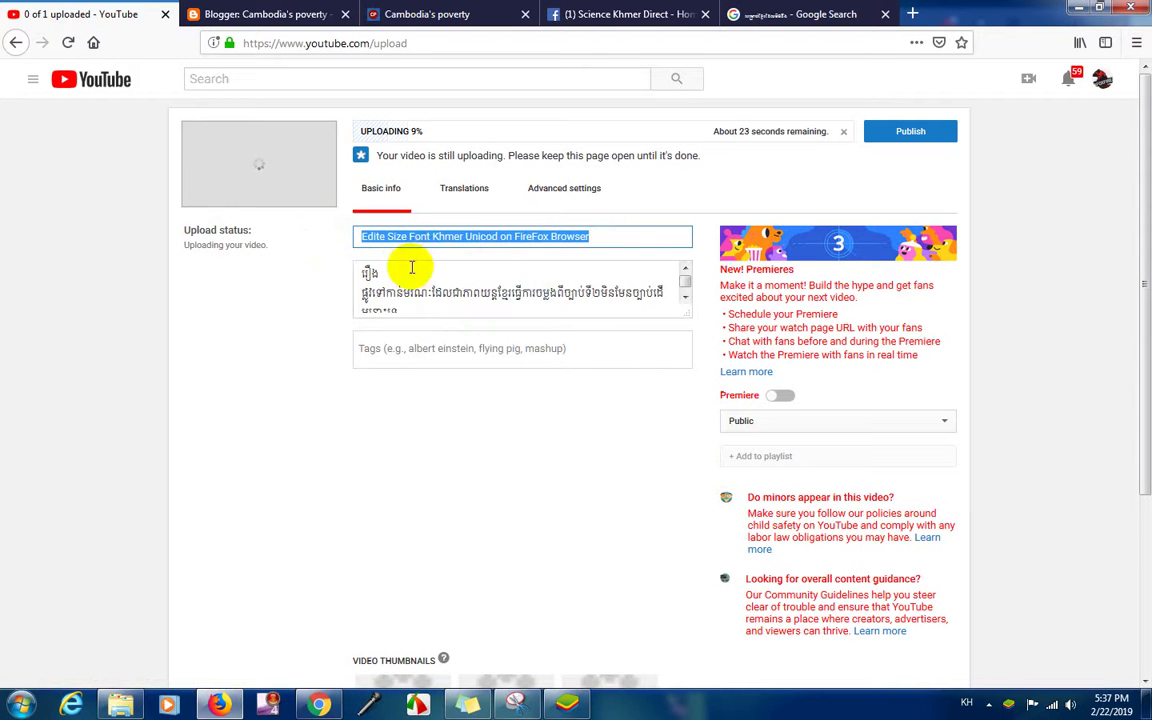
Clear all the default Khmer text from the video's description
{"action": "left_click", "coordinate": [437, 300]}
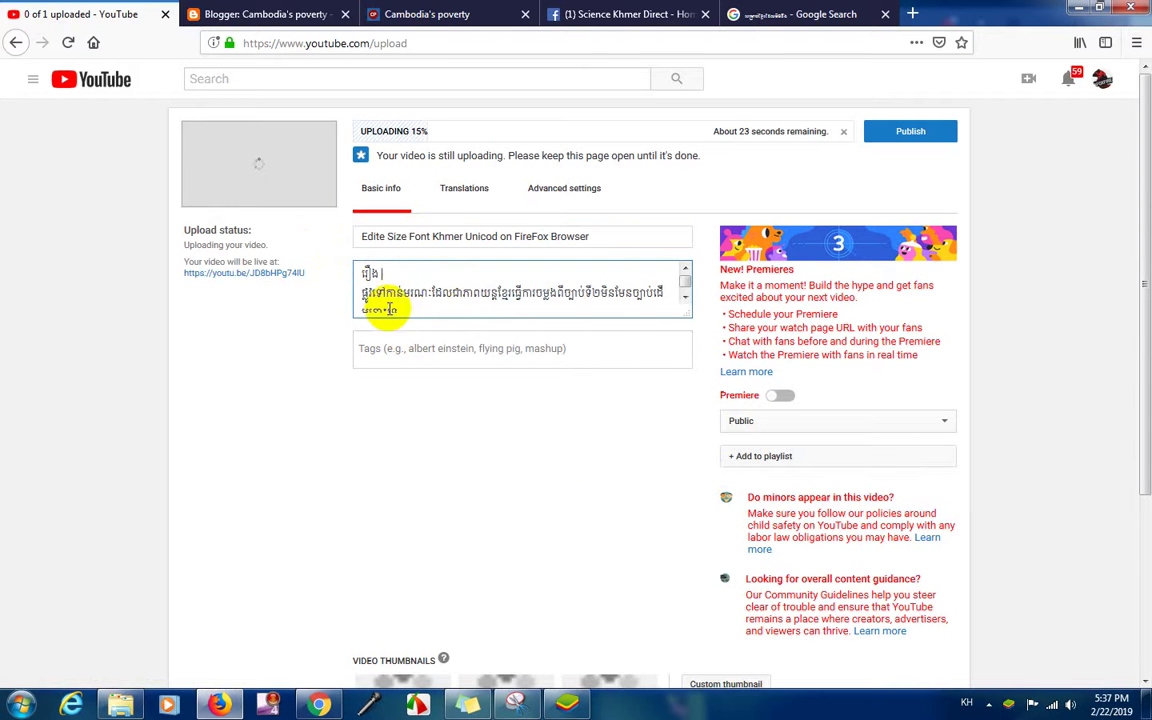
{"action": "left_click_drag", "start_coordinate": [398, 309], "coordinate": [316, 275]}
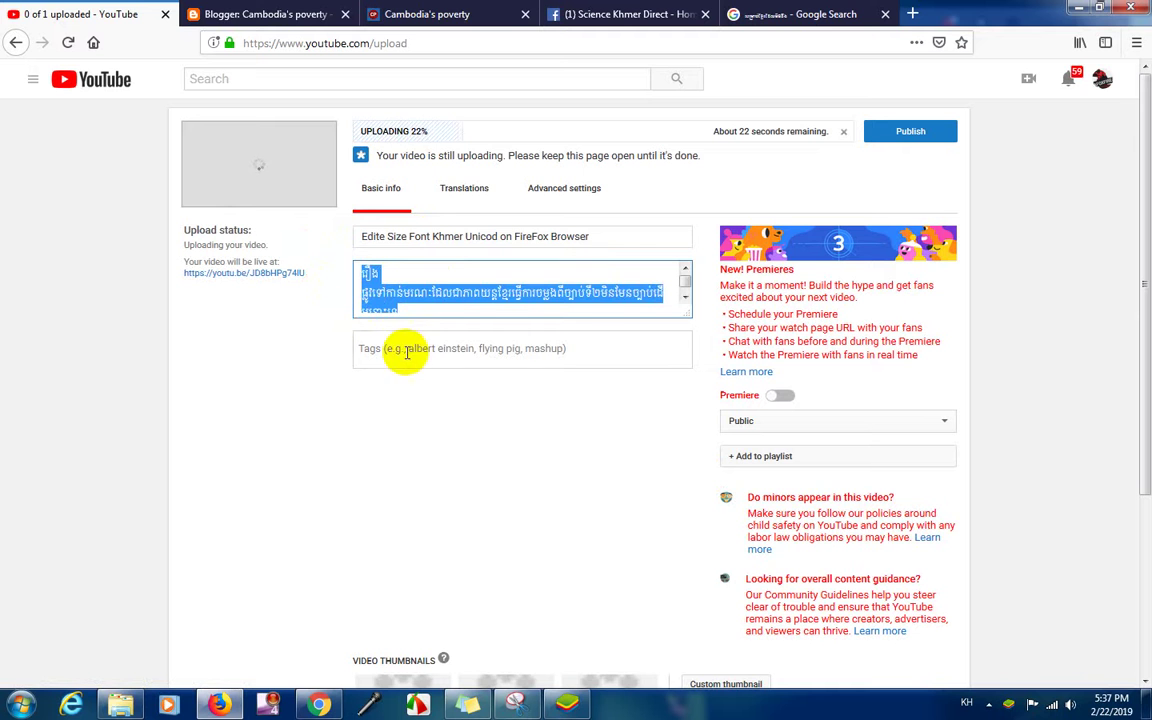
{"action": "key", "text": "ctrl+v"}
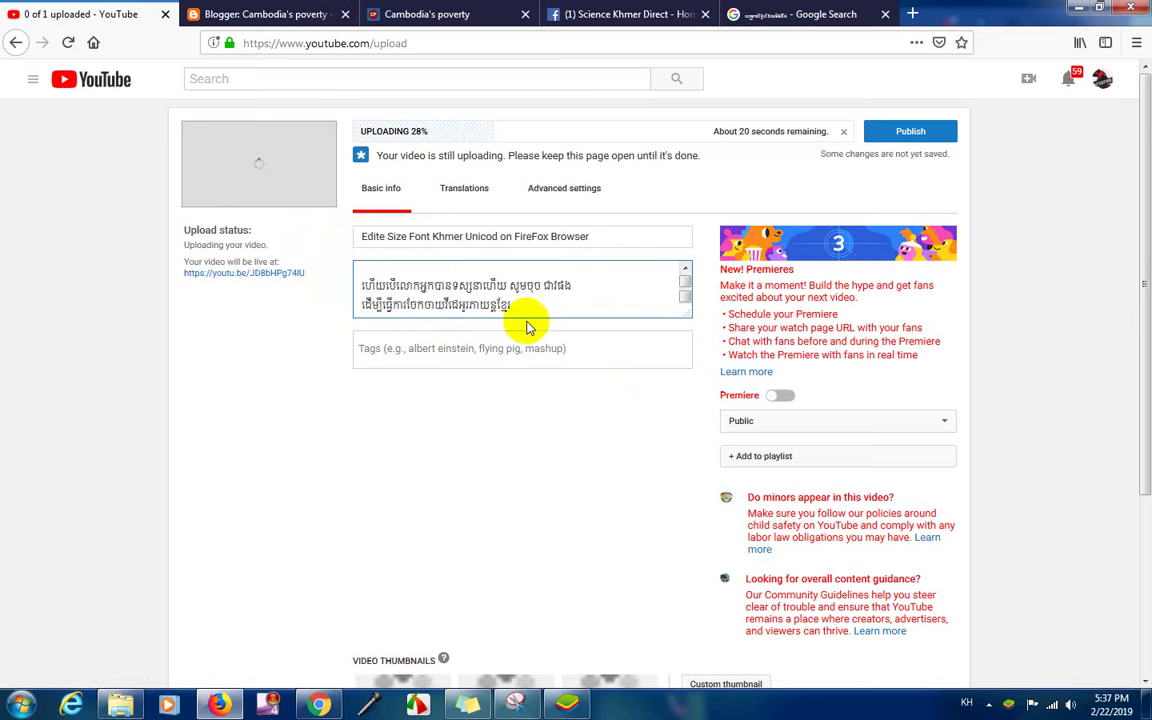
{"action": "left_click_drag", "start_coordinate": [512, 308], "coordinate": [318, 249]}
{"action": "key", "text": "ctrl+v"}
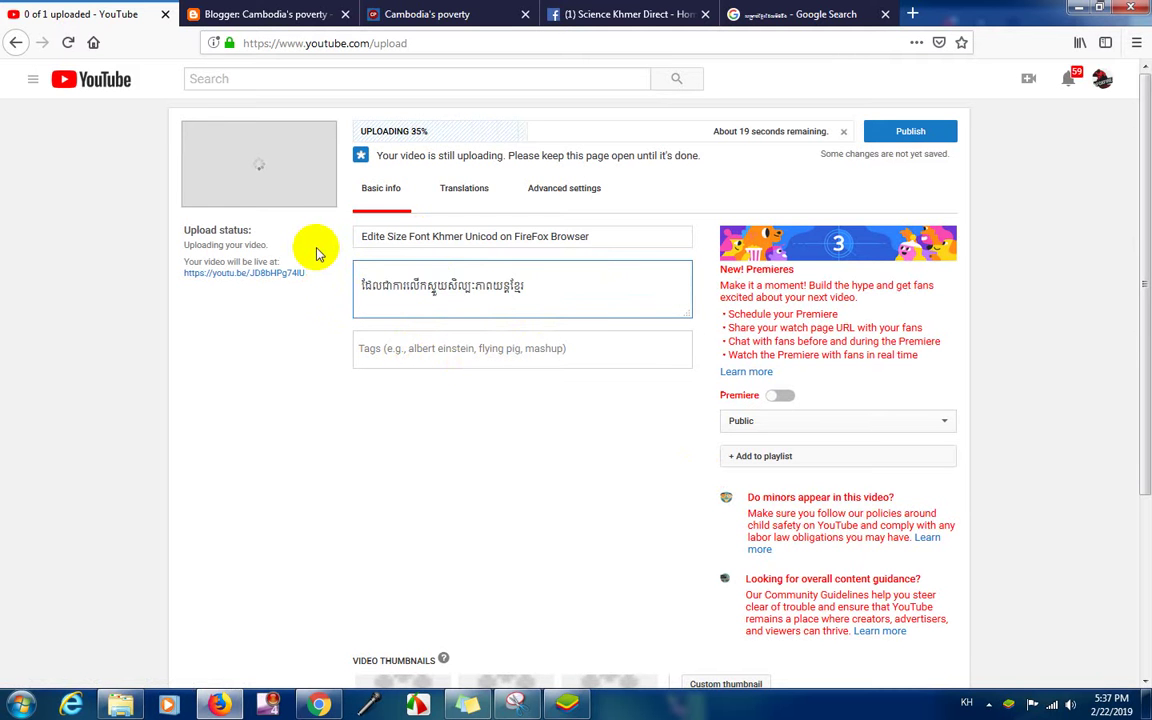
{"action": "type", "text": "ក"}
{"action": "key", "text": "BackSpace"}
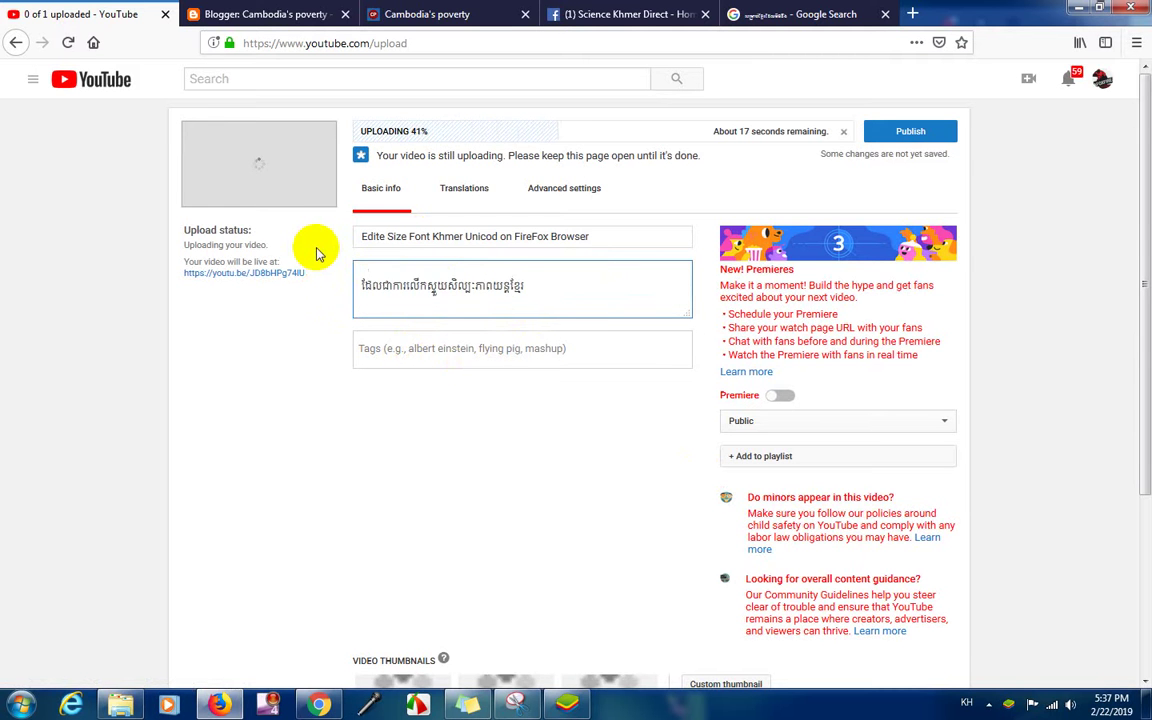
{"action": "key", "text": "Delete"}
{"action": "key", "text": "Delete"}
{"action": "key", "text": "Delete"}
{"action": "key", "text": "Delete"}
{"action": "key", "text": "Delete"}
{"action": "key", "text": "Delete"}
{"action": "key", "text": "Delete"}
{"action": "key", "text": "Delete"}
{"action": "key", "text": "Delete"}
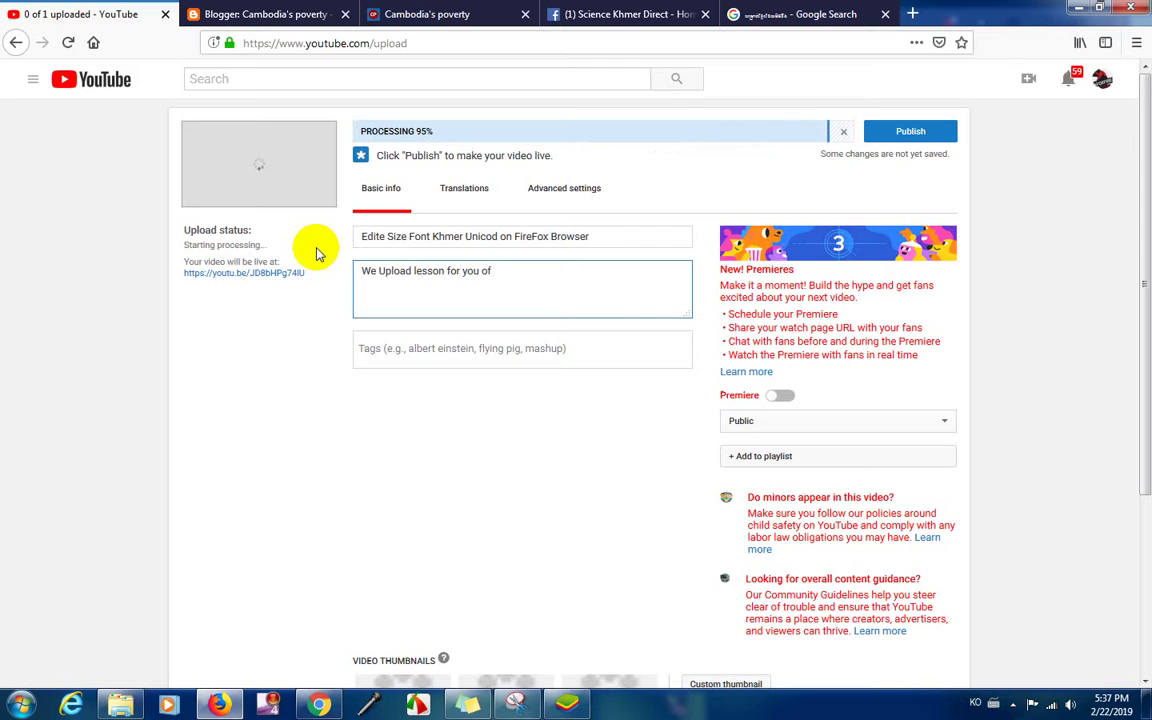
Write "We Upload lesson for you of technology lesson phone and computer" as the description's first line, with the spelling corrected
{"action": "type", "text": "eachnology lesson ipho"}
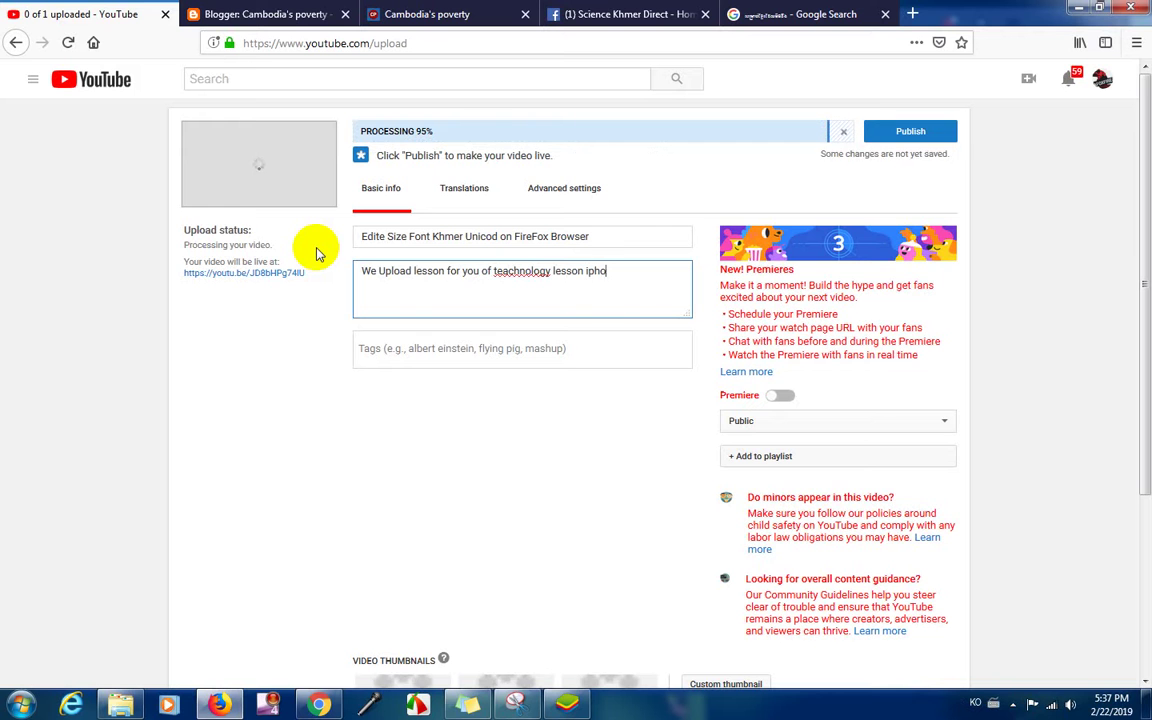
{"action": "type", "text": "ne and computer"}
{"action": "right_click", "coordinate": [599, 277]}
{"action": "left_click", "coordinate": [587, 276]}
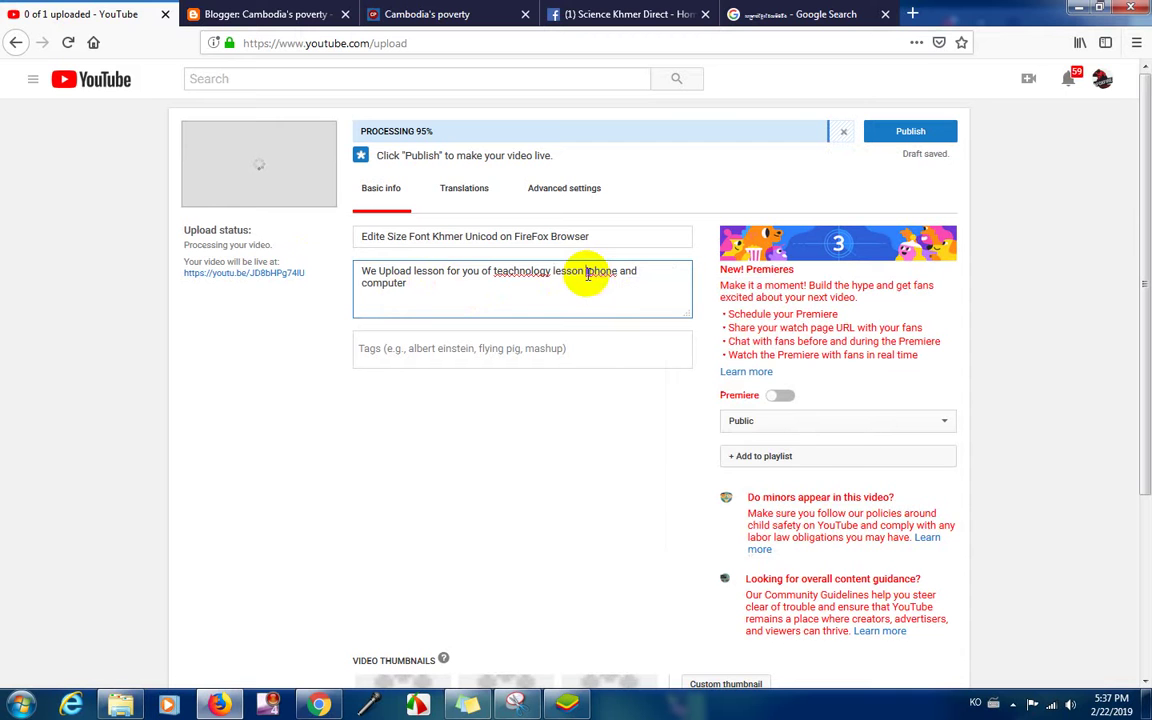
{"action": "key", "text": "Delete"}
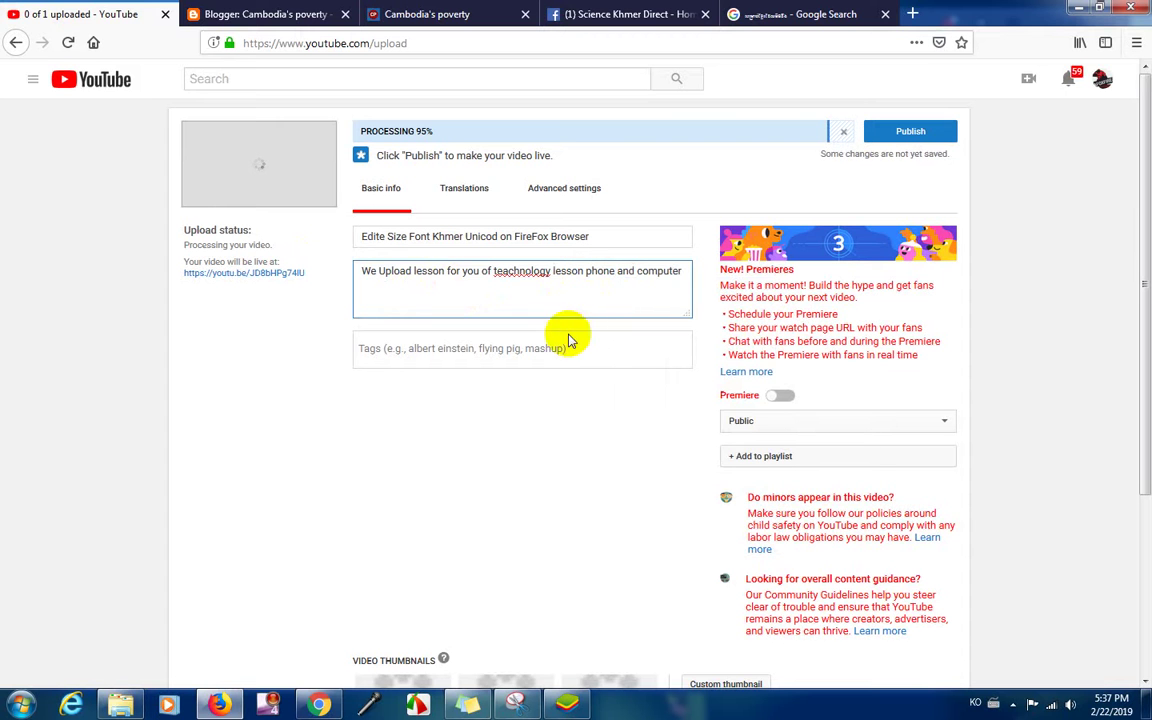
{"action": "right_click", "coordinate": [525, 277]}
{"action": "left_click", "coordinate": [561, 289]}
{"action": "left_click", "coordinate": [378, 272]}
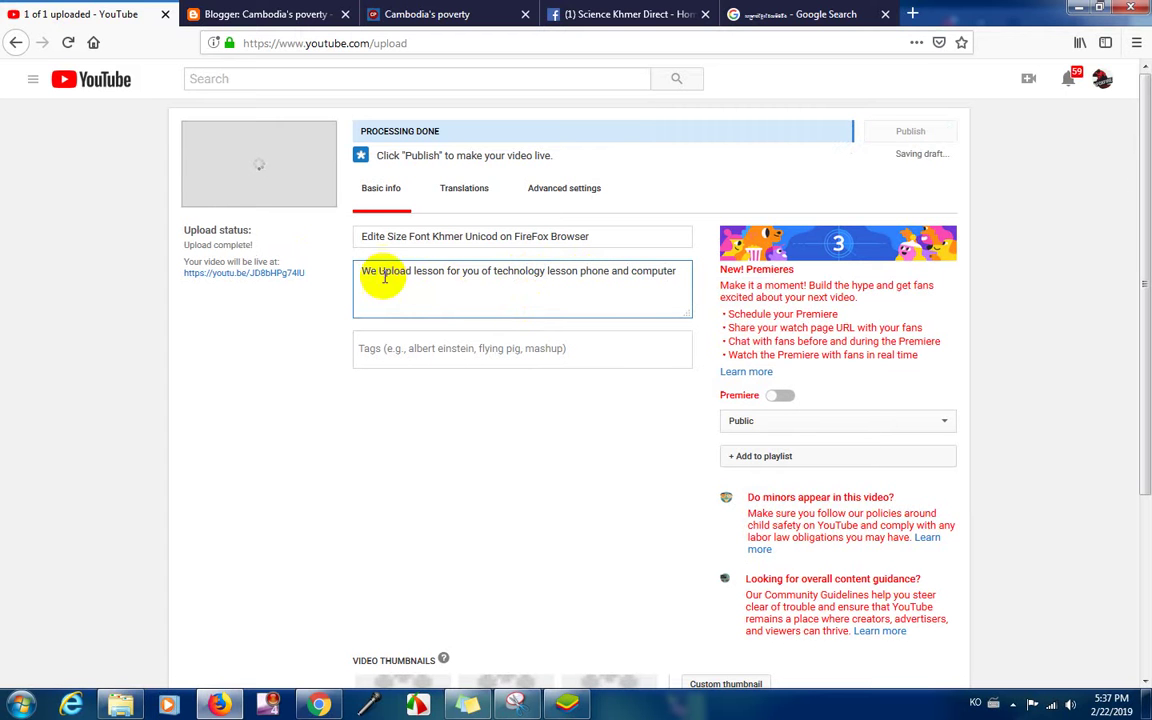
Add a second description line beginning "Please Subscribe" and correct the spelling of "Subscribe"
{"action": "left_click", "coordinate": [681, 274]}
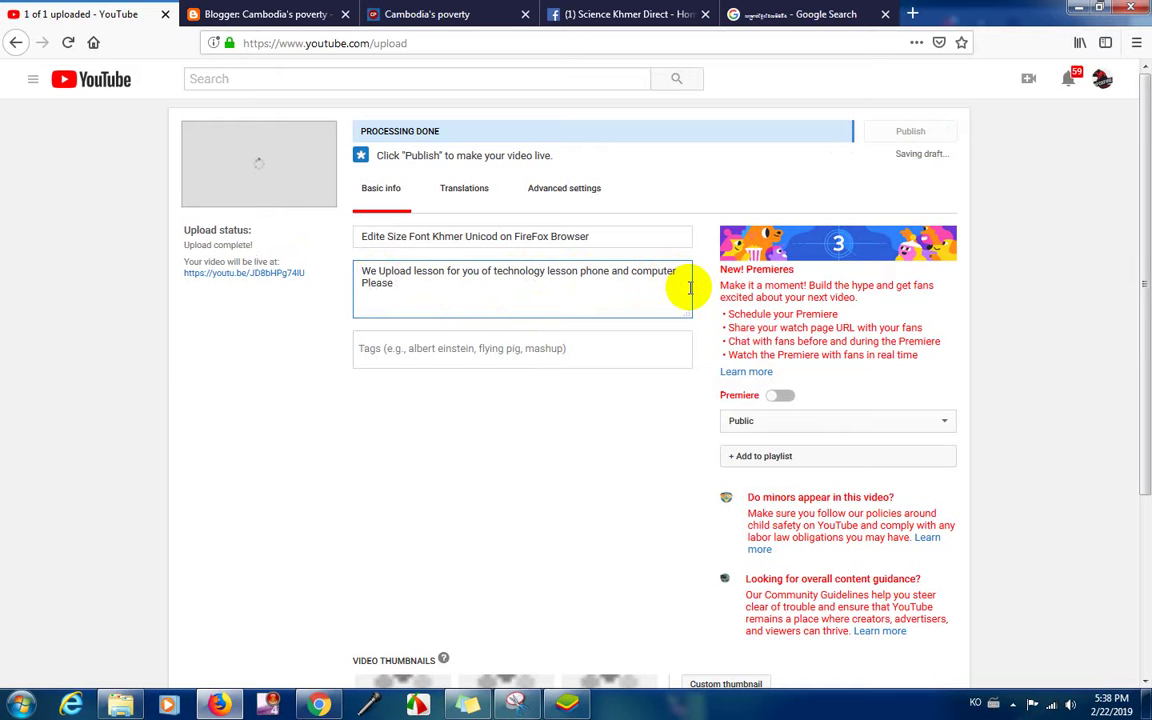
{"action": "type", "text": "Subsc"}
{"action": "key", "text": "BackSpace"}
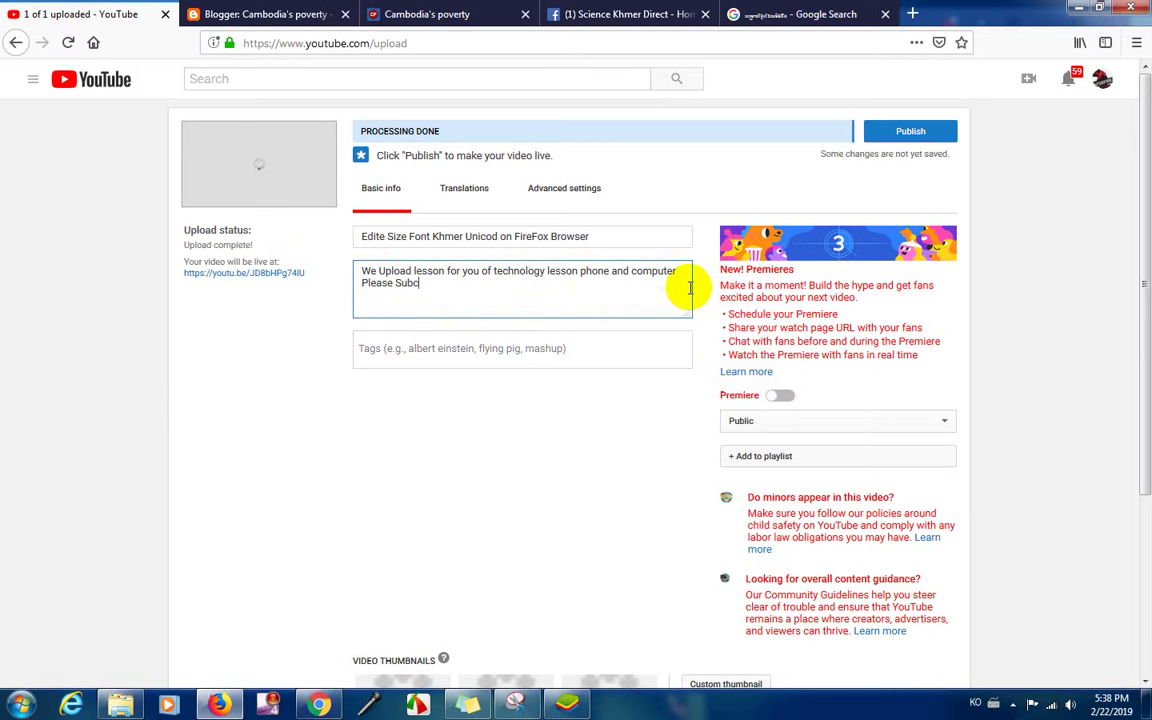
{"action": "type", "text": "ribe and"}
{"action": "key", "text": "BackSpace"}
{"action": "key", "text": "BackSpace"}
{"action": "key", "text": "BackSpace"}
{"action": "key", "text": "BackSpace"}
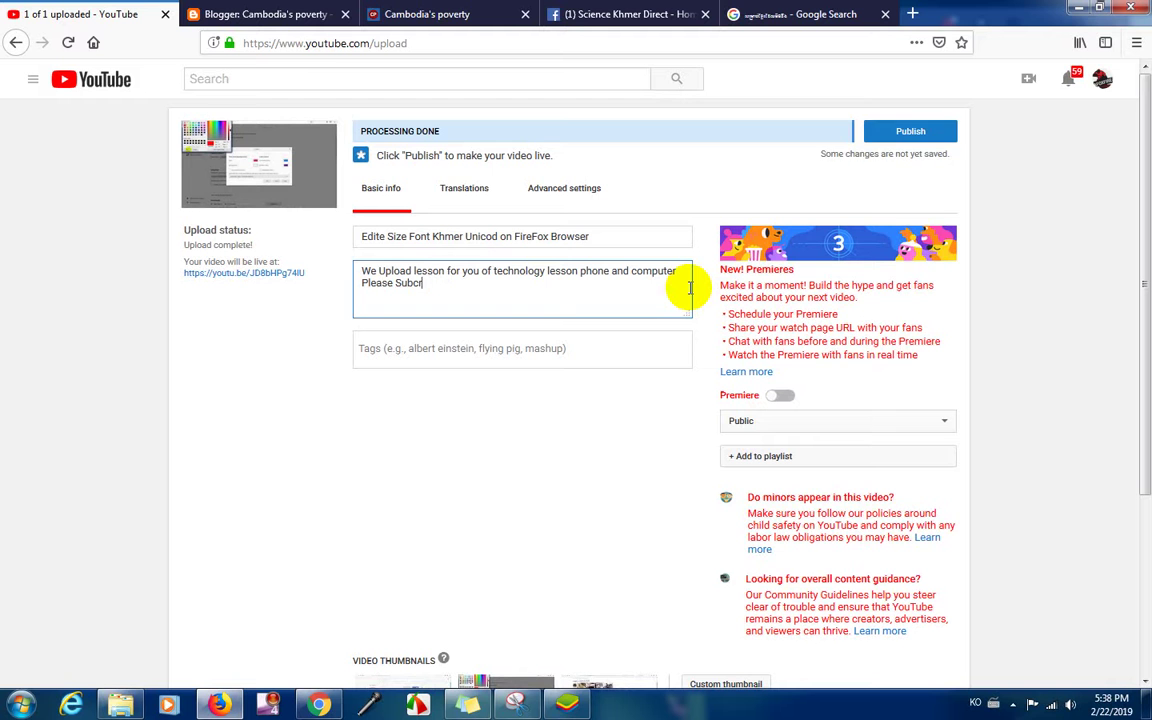
{"action": "key", "text": "BackSpace"}
{"action": "key", "text": "BackSpace"}
{"action": "type", "text": "ibe"}
{"action": "right_click", "coordinate": [440, 286]}
{"action": "left_click", "coordinate": [406, 283]}
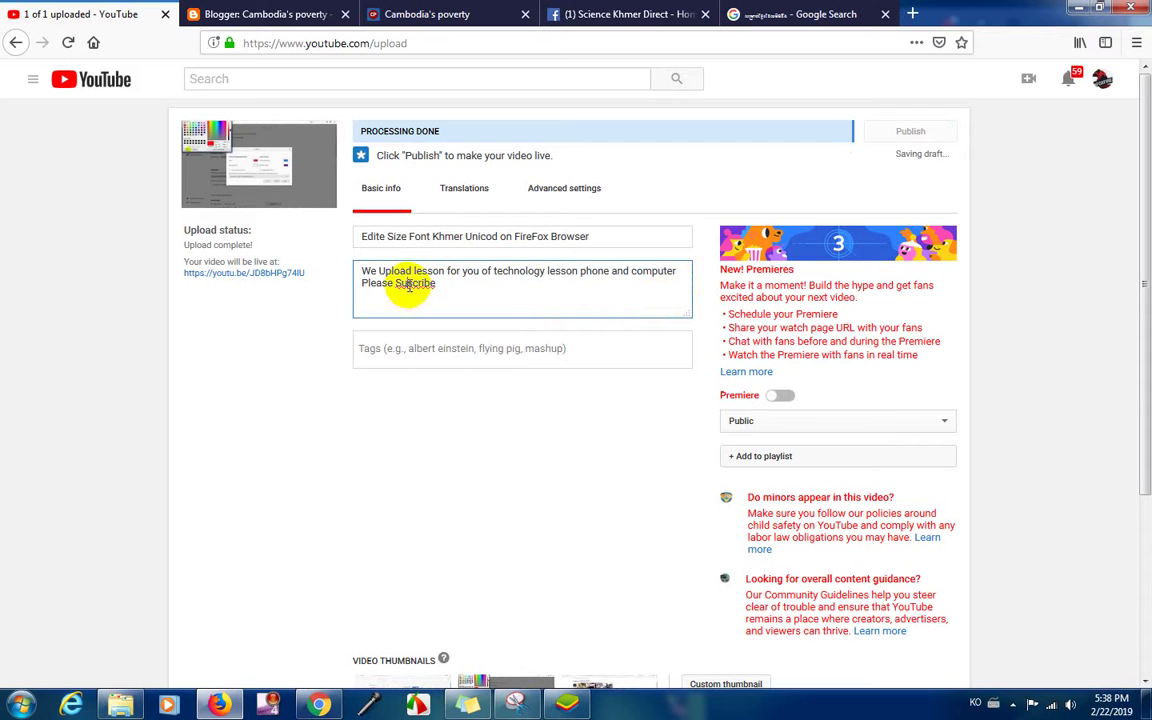
{"action": "right_click", "coordinate": [400, 283]}
{"action": "left_click", "coordinate": [432, 297]}
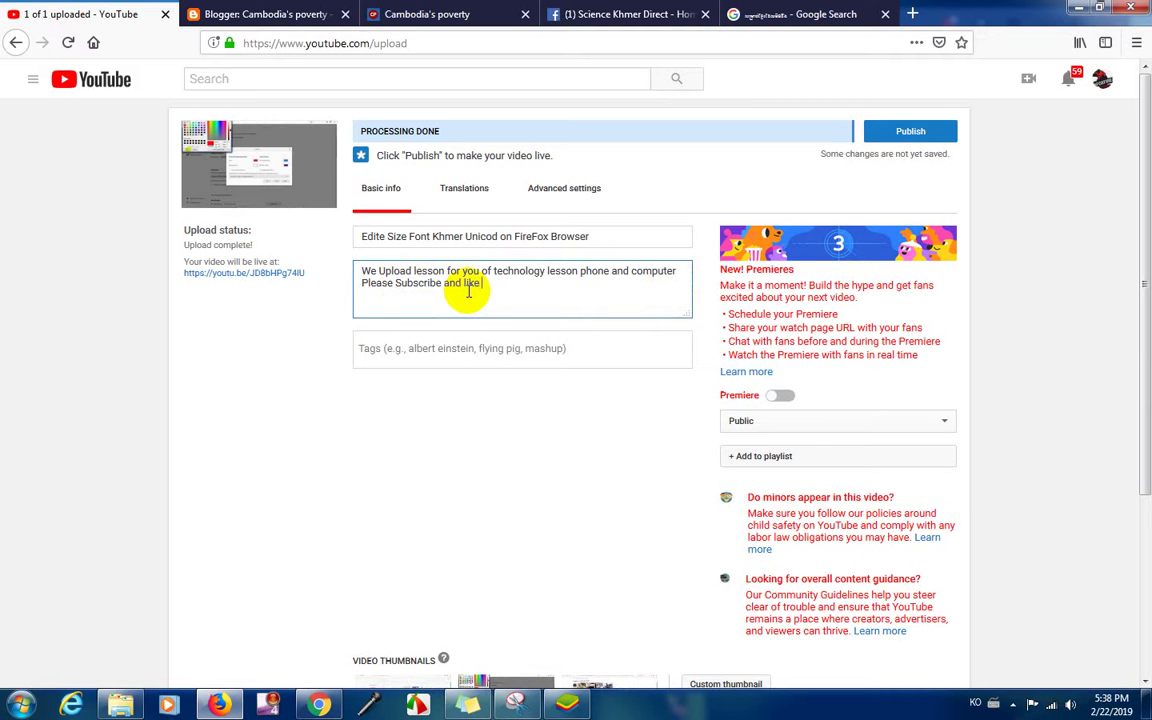
Complete the second description line as "Please Subscribe, like ,Share and comments!" and add the line "Thanks for watching all"
{"action": "key", "text": "BackSpace"}
{"action": "type", "text": "and "}
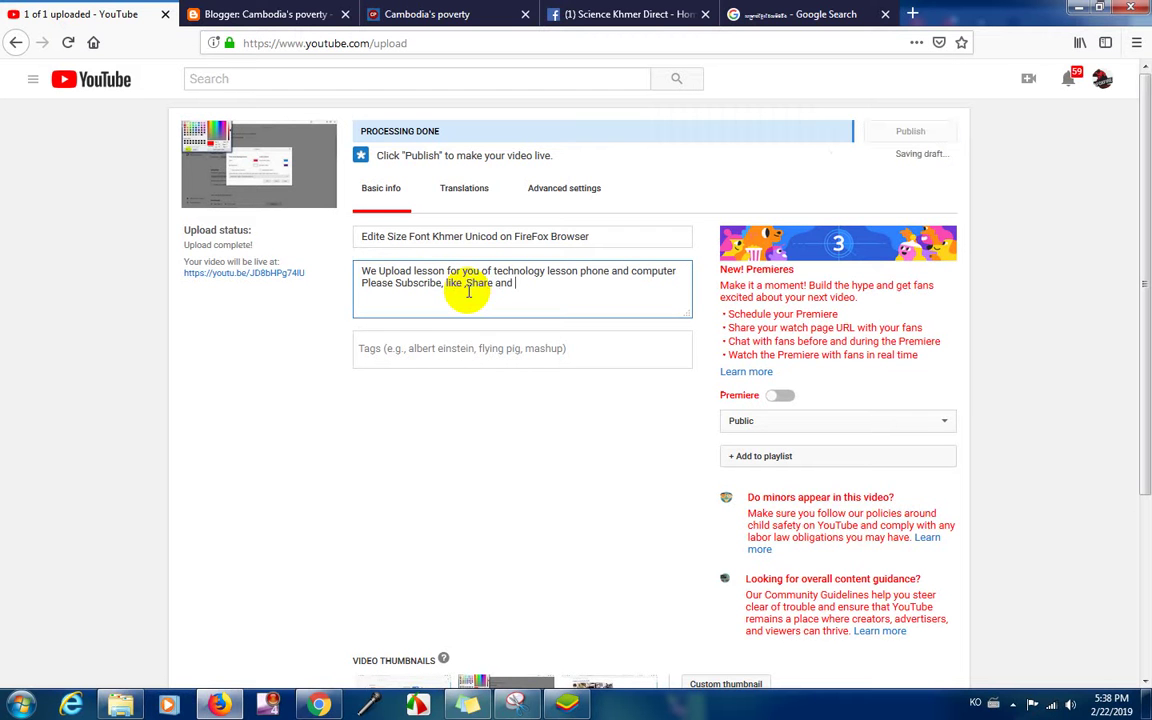
{"action": "type", "text": "comments"}
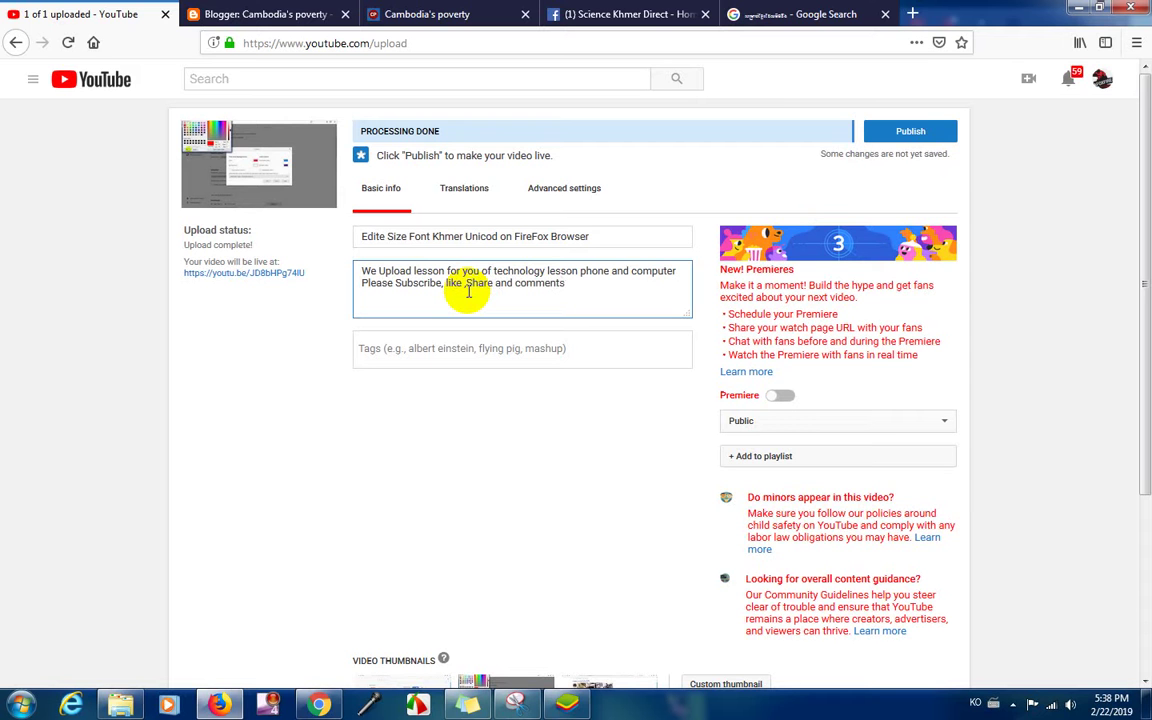
{"action": "type", "text": " t"}
{"action": "type", "text": "w"}
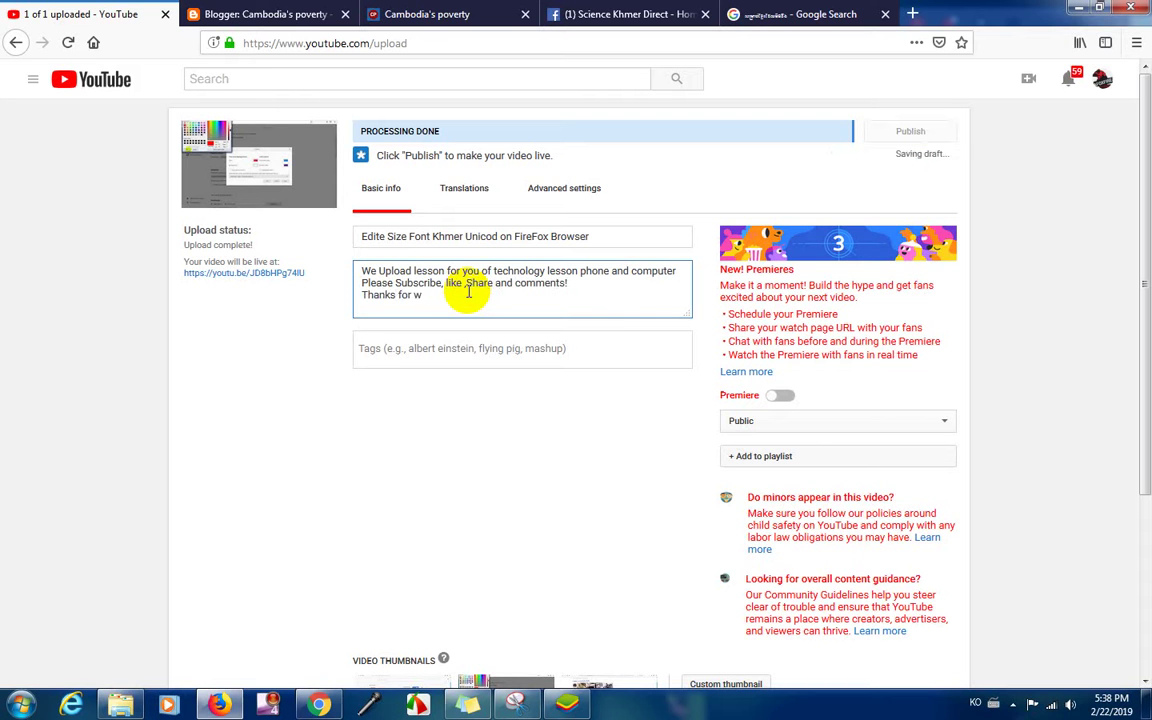
{"action": "type", "text": "atching al"}
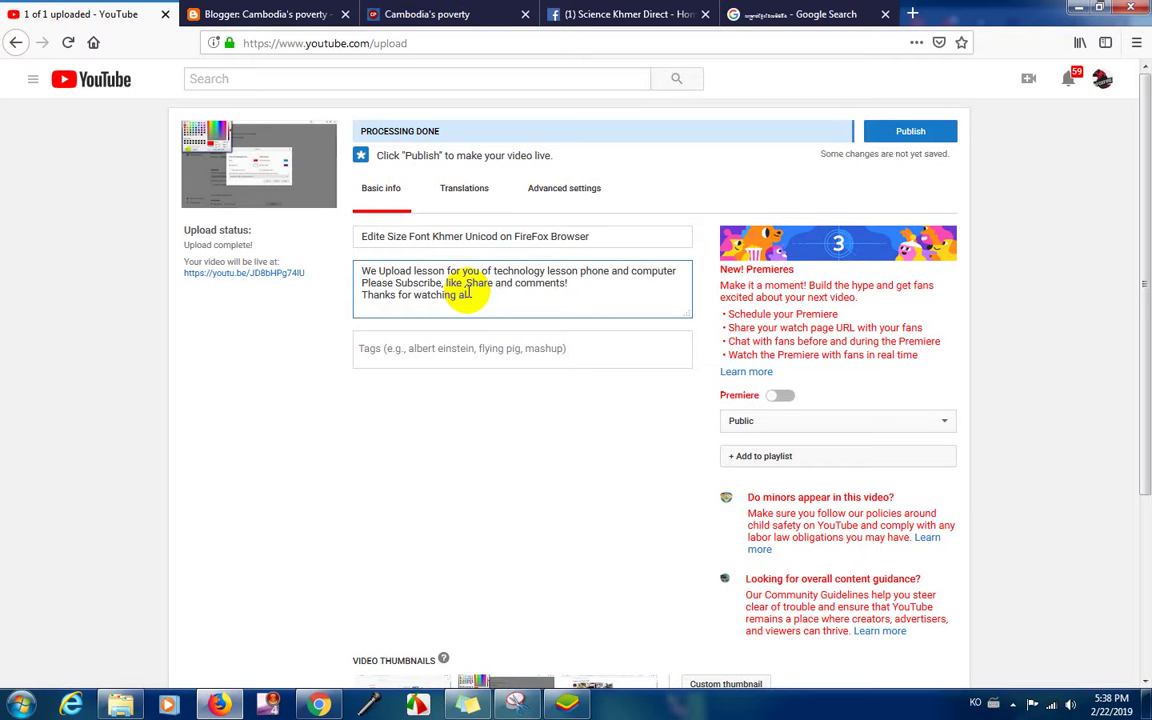
{"action": "type", "text": "l"}
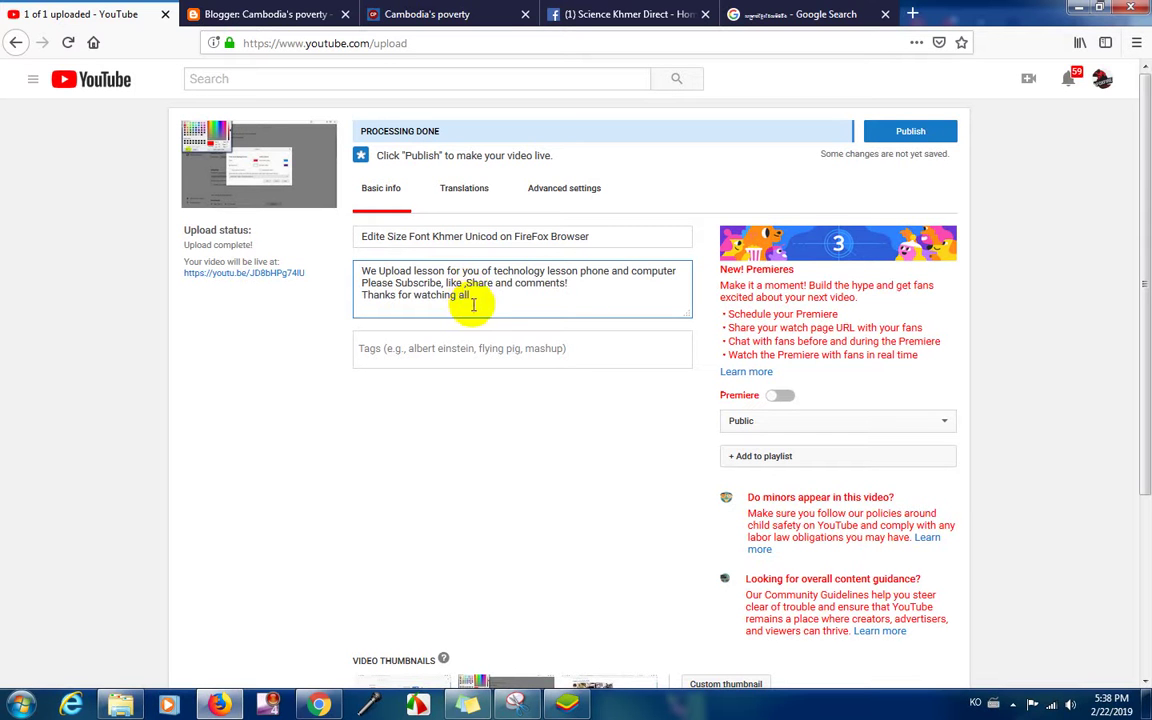
Copy the whole description text
{"action": "mouse_move", "coordinate": [363, 269]}
{"action": "left_mouse_down"}
{"action": "mouse_move", "coordinate": [470, 296]}
{"action": "mouse_move", "coordinate": [350, 270]}
{"action": "left_mouse_up"}
{"action": "left_click", "coordinate": [481, 303]}
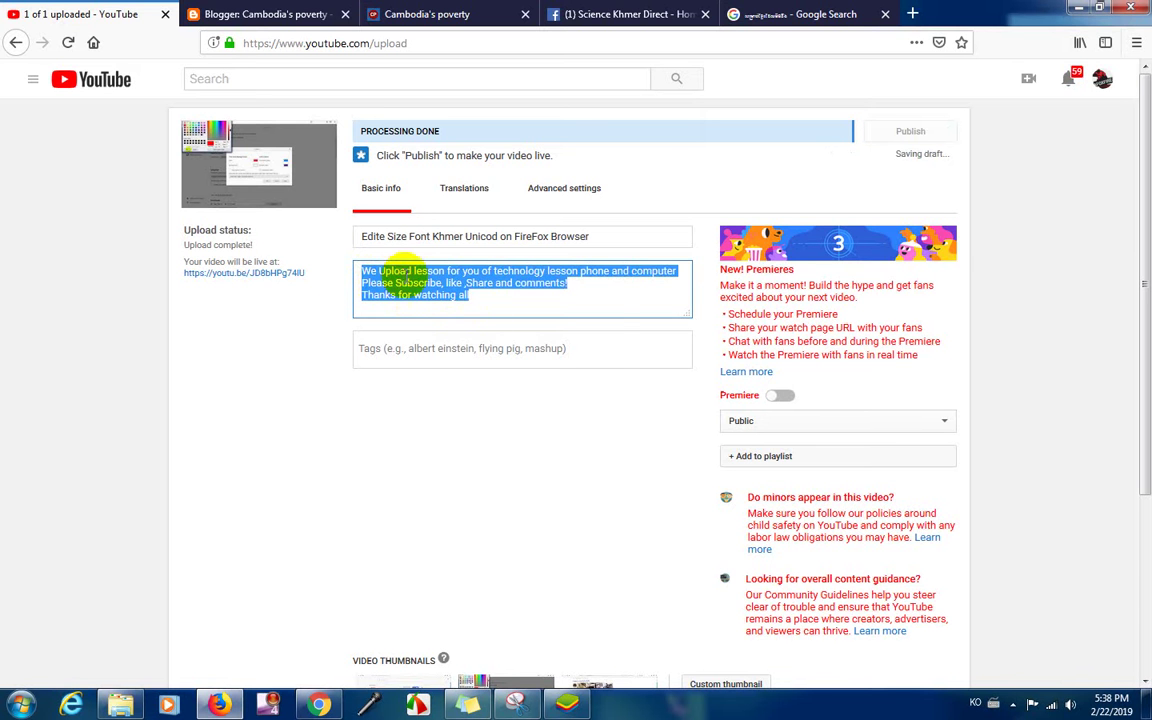
{"action": "right_click", "coordinate": [413, 278]}
{"action": "left_click", "coordinate": [443, 329]}
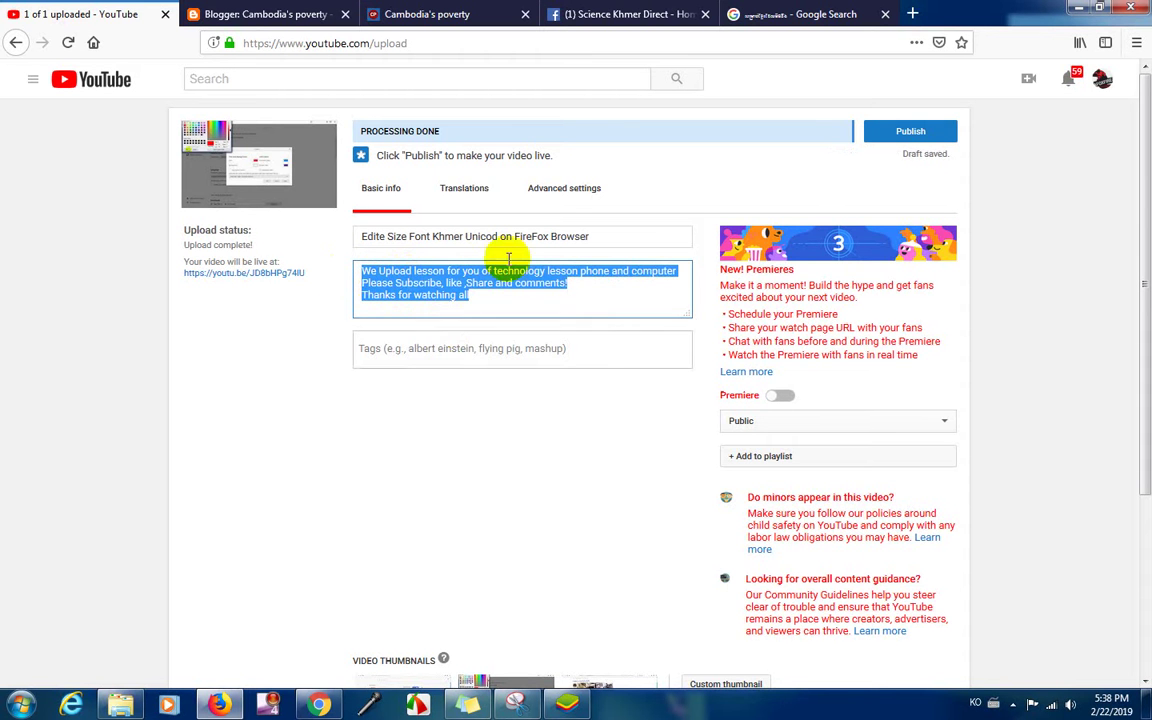
Review the video's advanced settings and translation options
{"action": "left_click", "coordinate": [565, 190]}
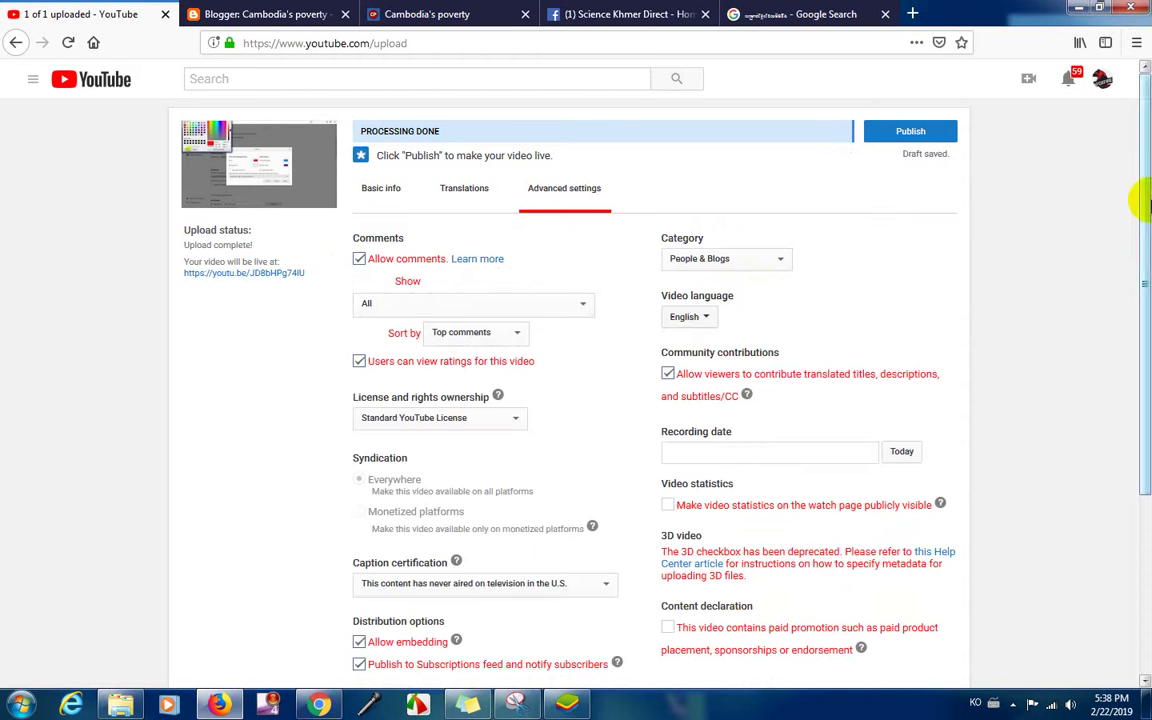
{"action": "scroll", "coordinate": [850, 354], "scroll_direction": "down", "scroll_amount": 1}
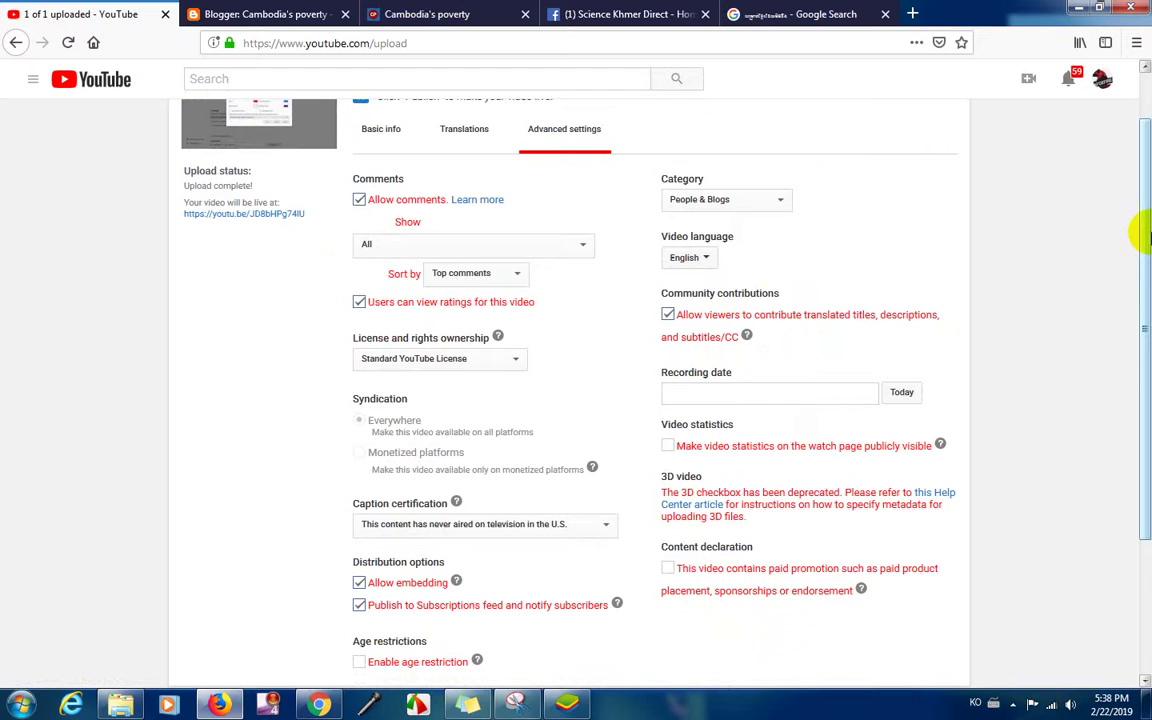
{"action": "mouse_move", "coordinate": [1145, 190]}
{"action": "left_mouse_down"}
{"action": "mouse_move", "coordinate": [1145, 215]}
{"action": "mouse_move", "coordinate": [1144, 160]}
{"action": "mouse_move", "coordinate": [1145, 347]}
{"action": "mouse_move", "coordinate": [1142, 165]}
{"action": "left_mouse_up"}
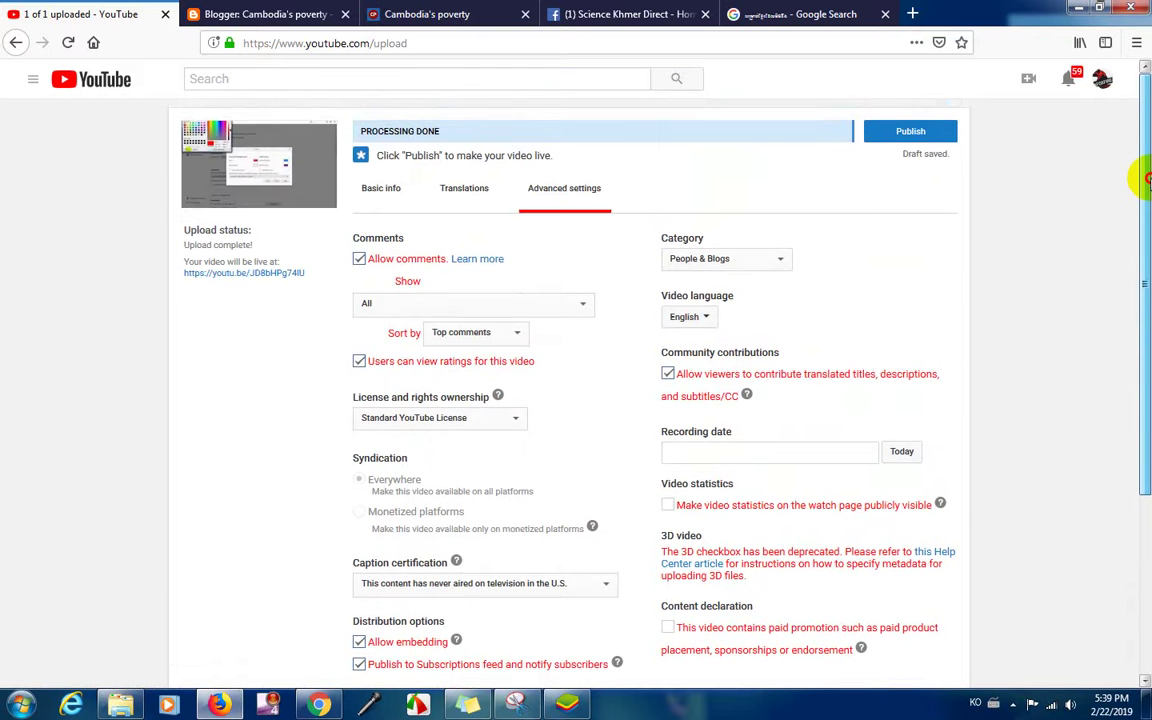
{"action": "left_click", "coordinate": [478, 189]}
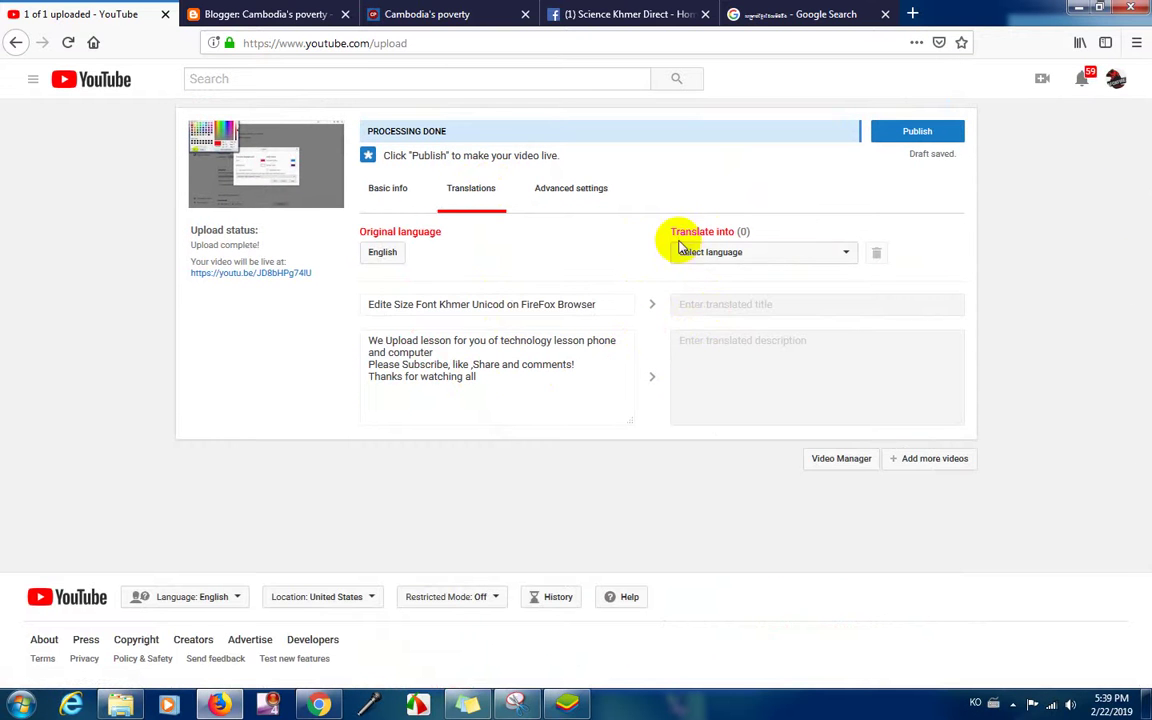
{"action": "left_click", "coordinate": [574, 188]}
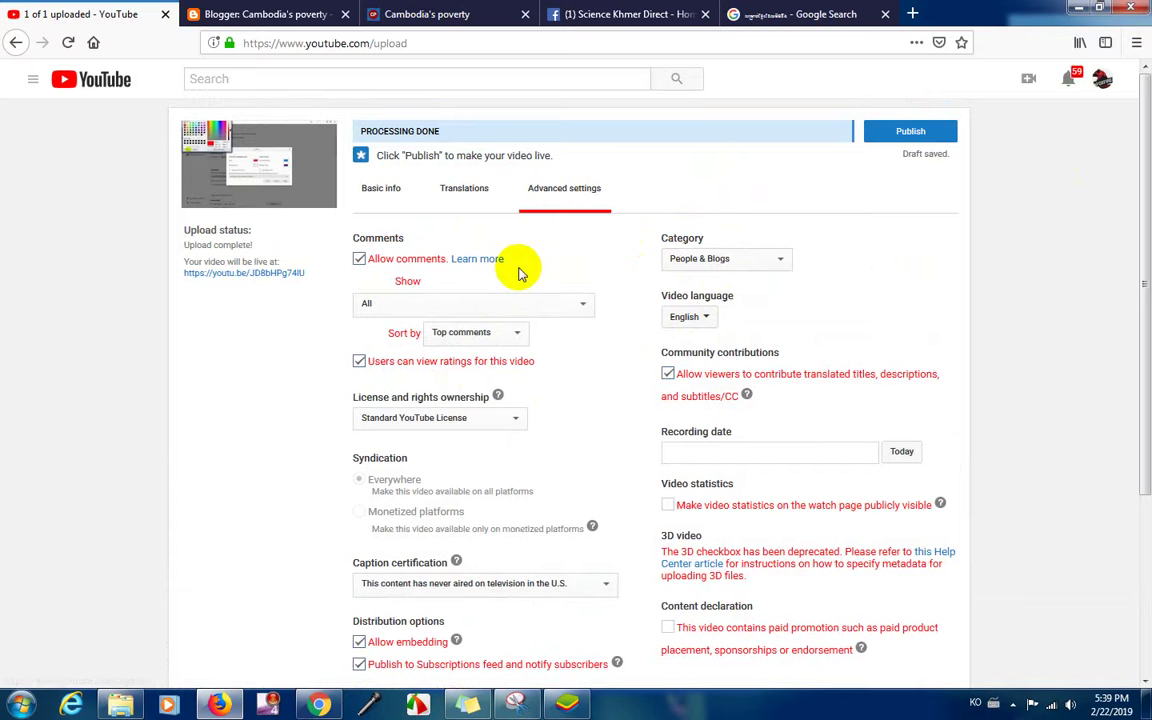
{"action": "left_click_drag", "start_coordinate": [1143, 250], "coordinate": [1143, 422]}
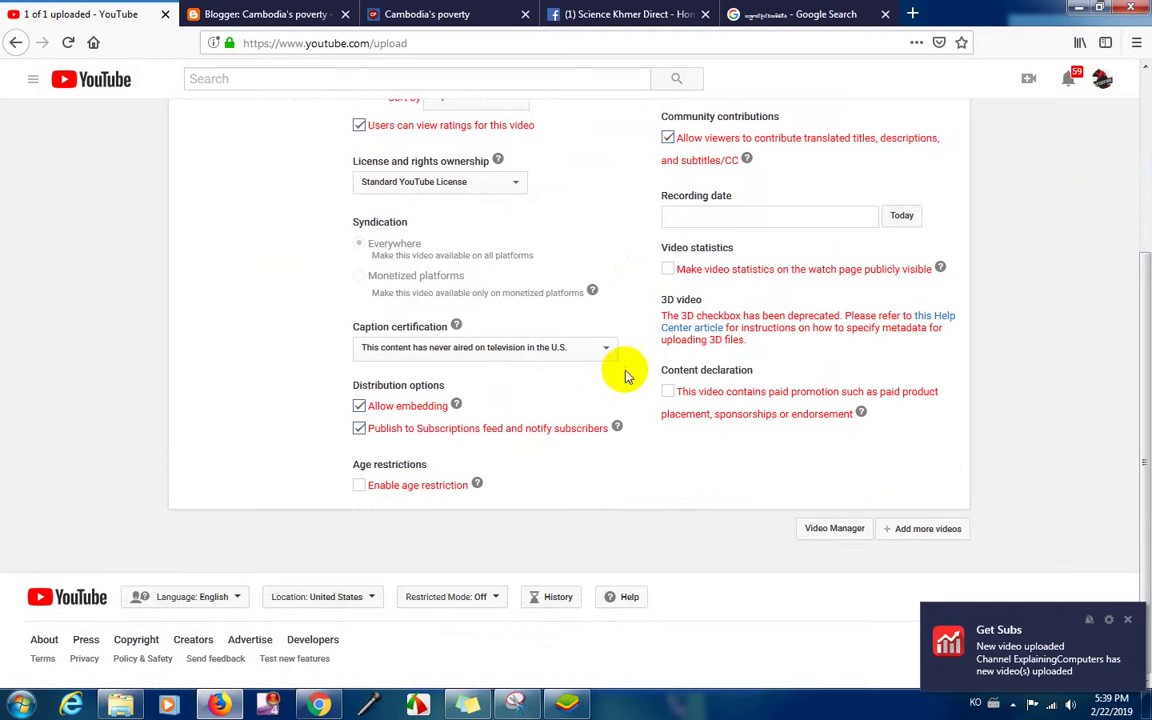
{"action": "scroll", "coordinate": [1139, 342], "scroll_direction": "up", "scroll_amount": 5}
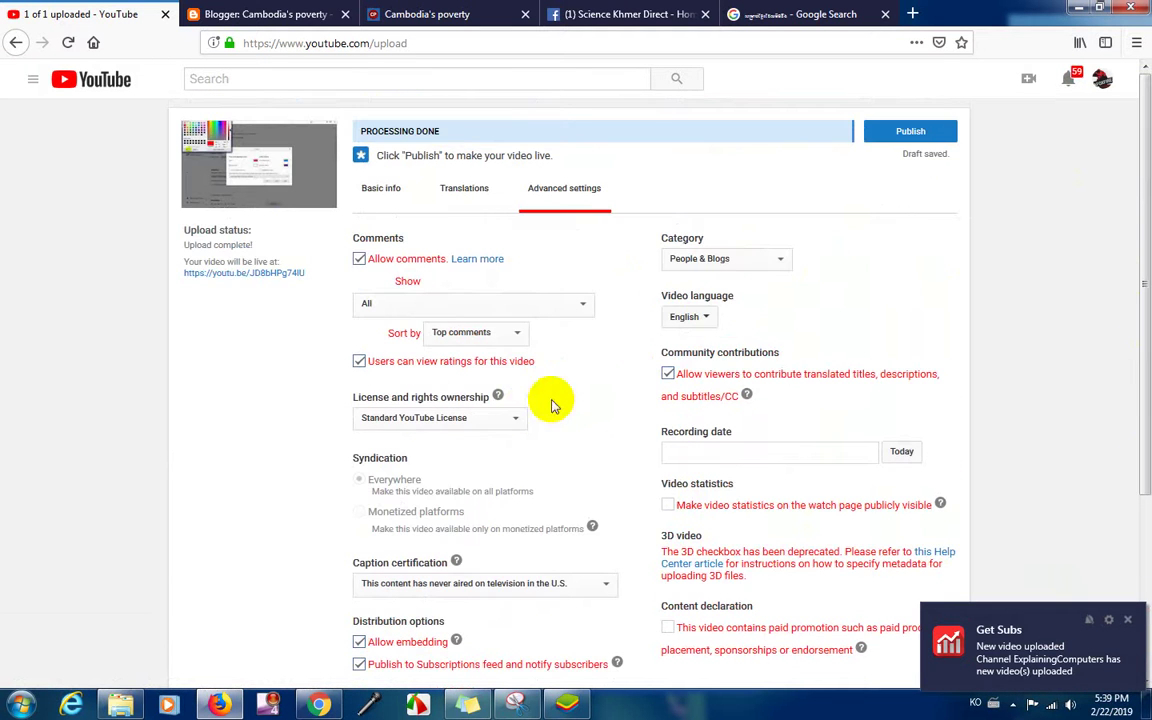
Copy the video title from the basic info and paste it as a tag
{"action": "left_click", "coordinate": [393, 196]}
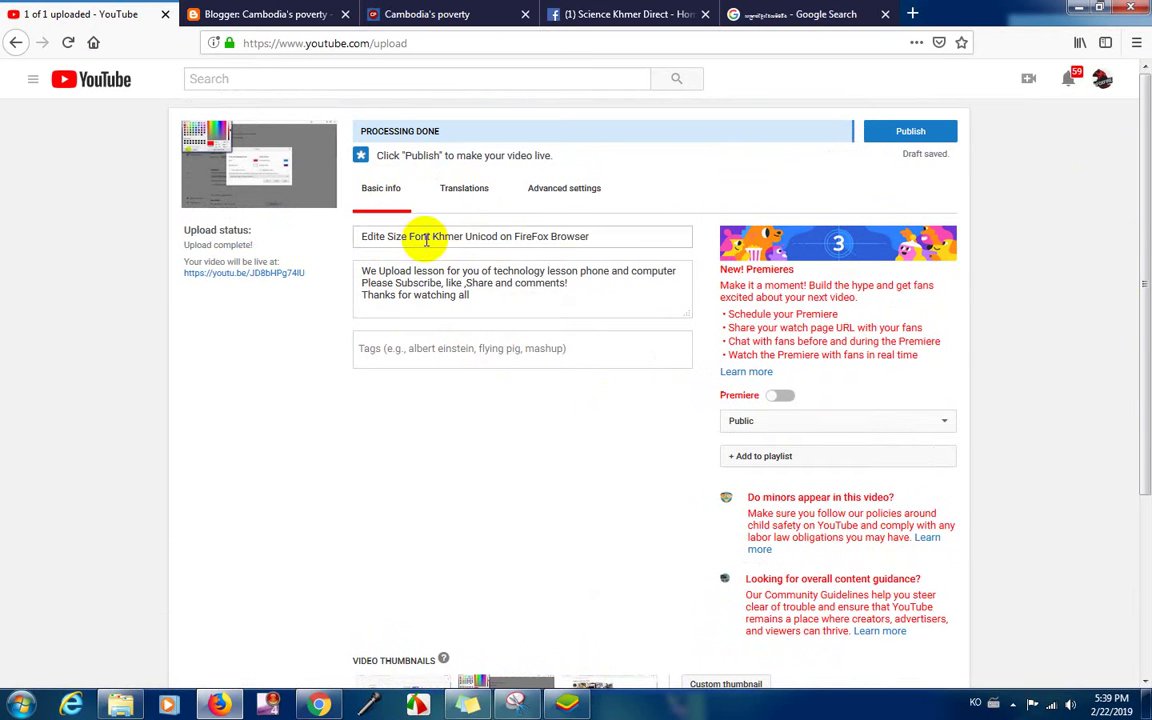
{"action": "left_click_drag", "start_coordinate": [607, 236], "coordinate": [342, 236]}
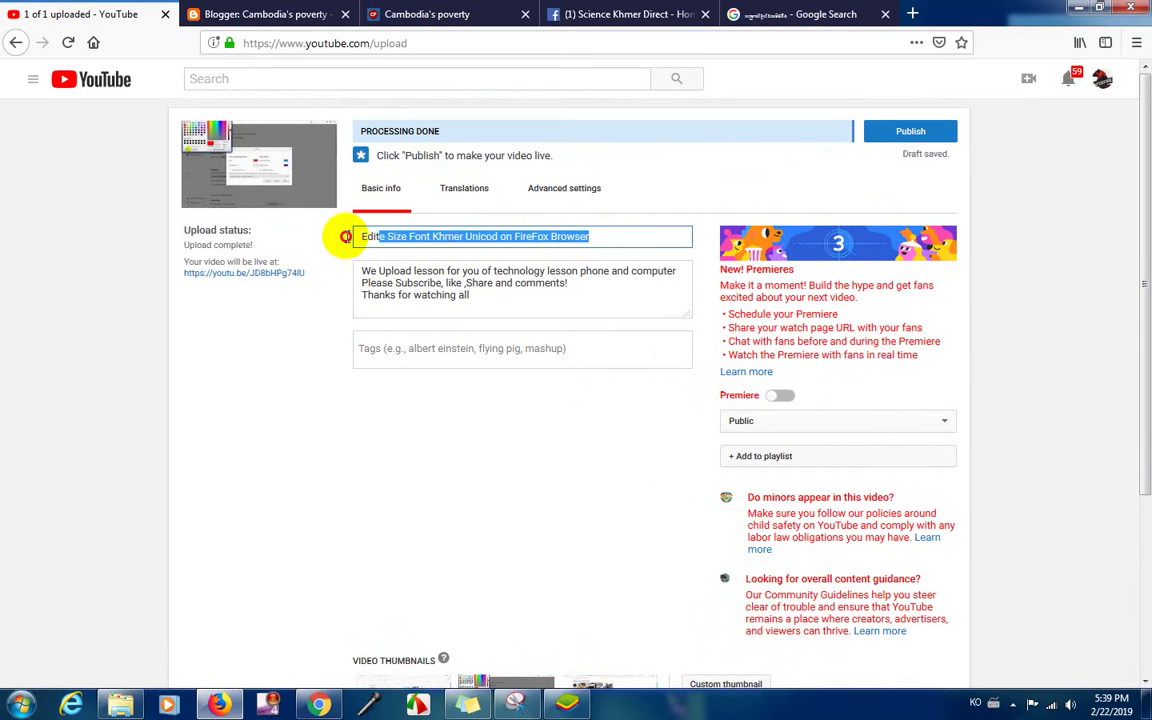
{"action": "right_click", "coordinate": [466, 237]}
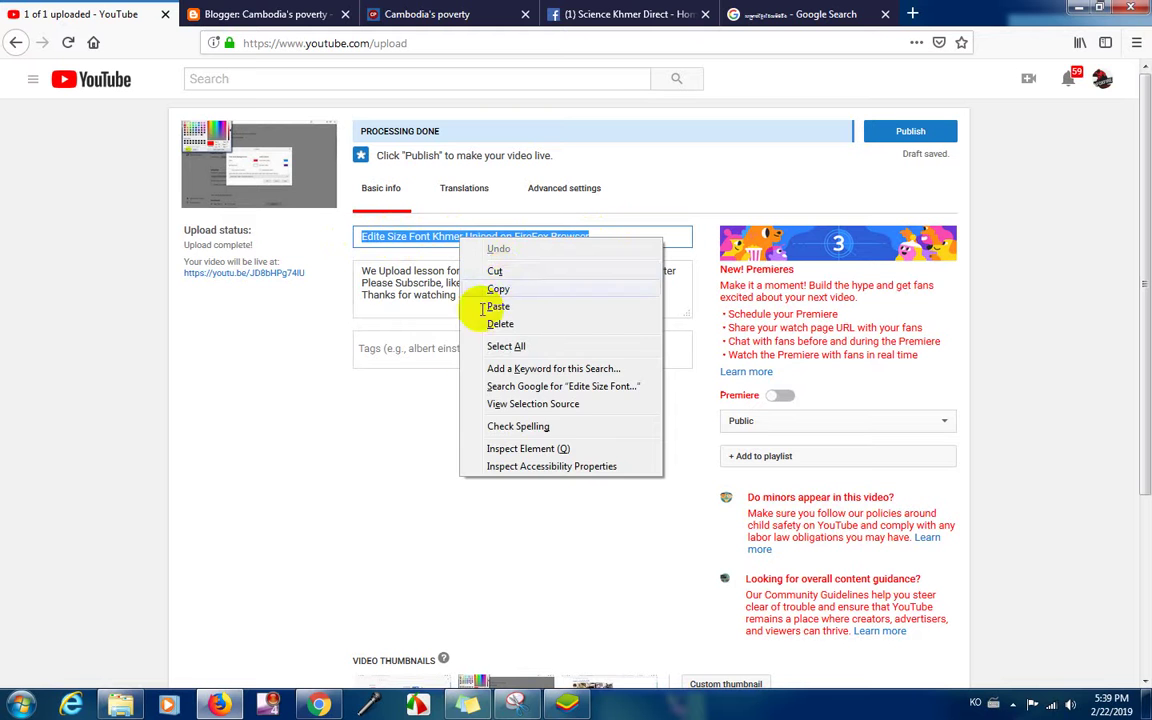
{"action": "left_click", "coordinate": [496, 302]}
{"action": "left_click", "coordinate": [436, 347]}
{"action": "right_click", "coordinate": [438, 347]}
{"action": "left_click", "coordinate": [496, 414]}
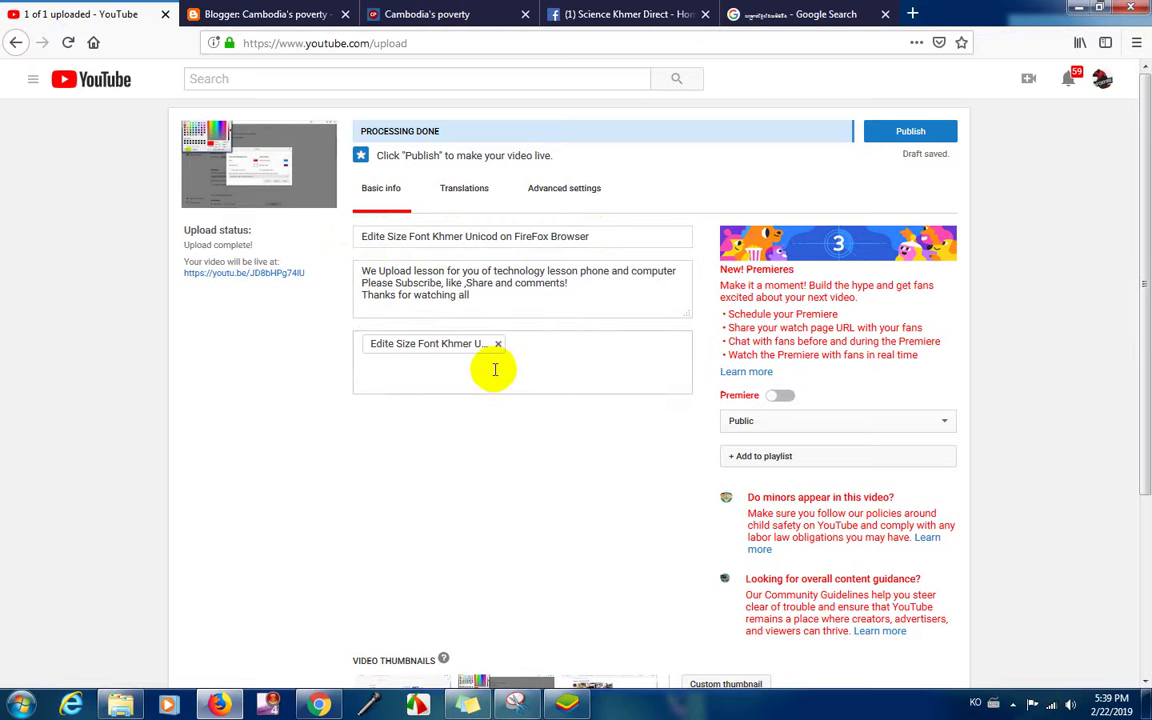
Switch to the Android emulator window with the channel-boosting app
{"action": "left_click", "coordinate": [566, 705]}
{"action": "left_click", "coordinate": [747, 218]}
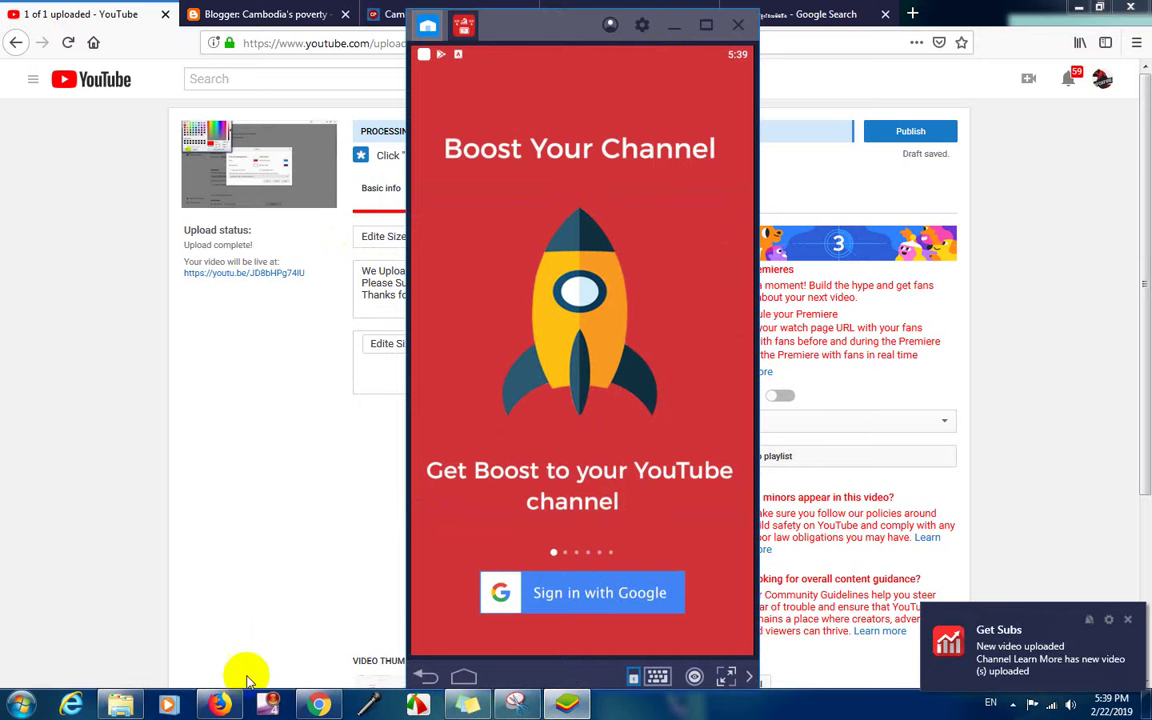
Place the Get Subs shortcut below SubTub Boost on the desktop and launch Get Subs in the emulator
{"action": "key", "text": "super+d"}
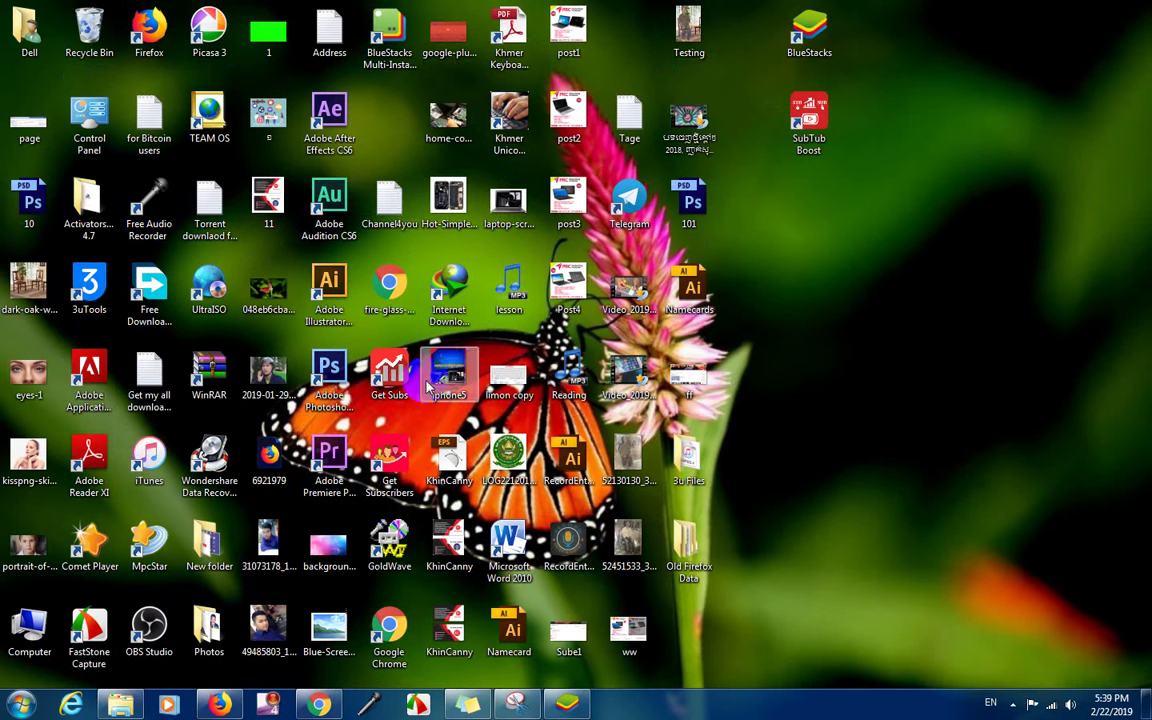
{"action": "left_click_drag", "start_coordinate": [389, 372], "coordinate": [822, 228]}
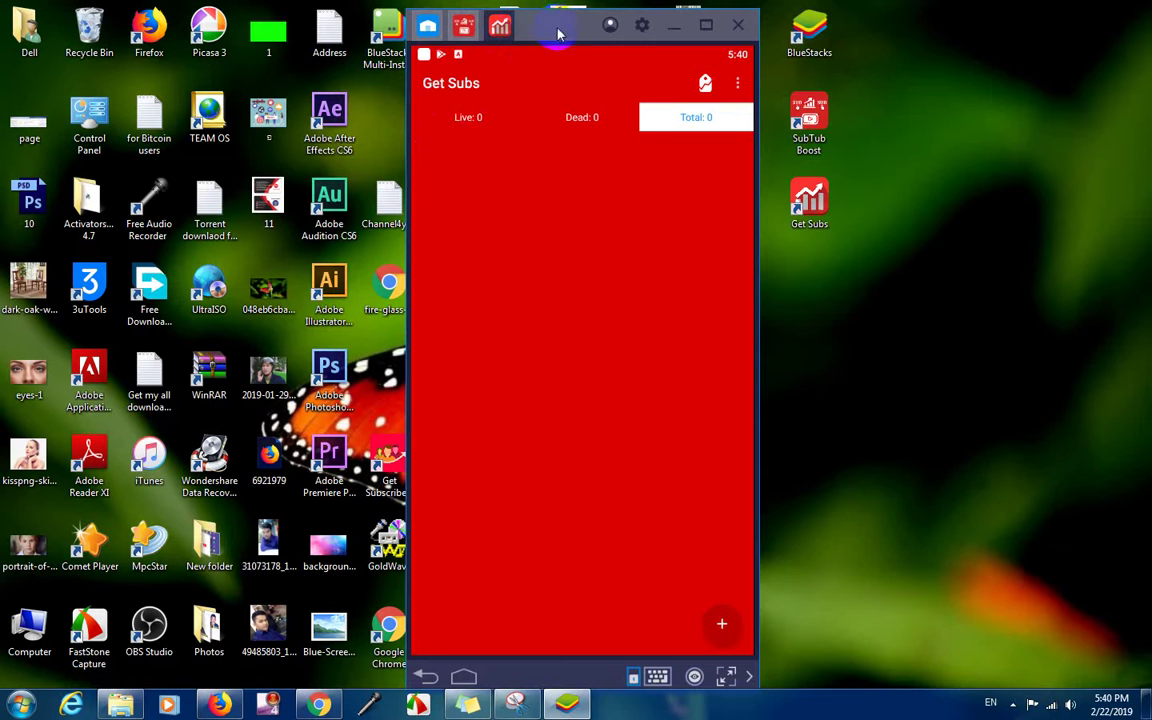
{"action": "left_click_drag", "start_coordinate": [558, 34], "coordinate": [817, 32]}
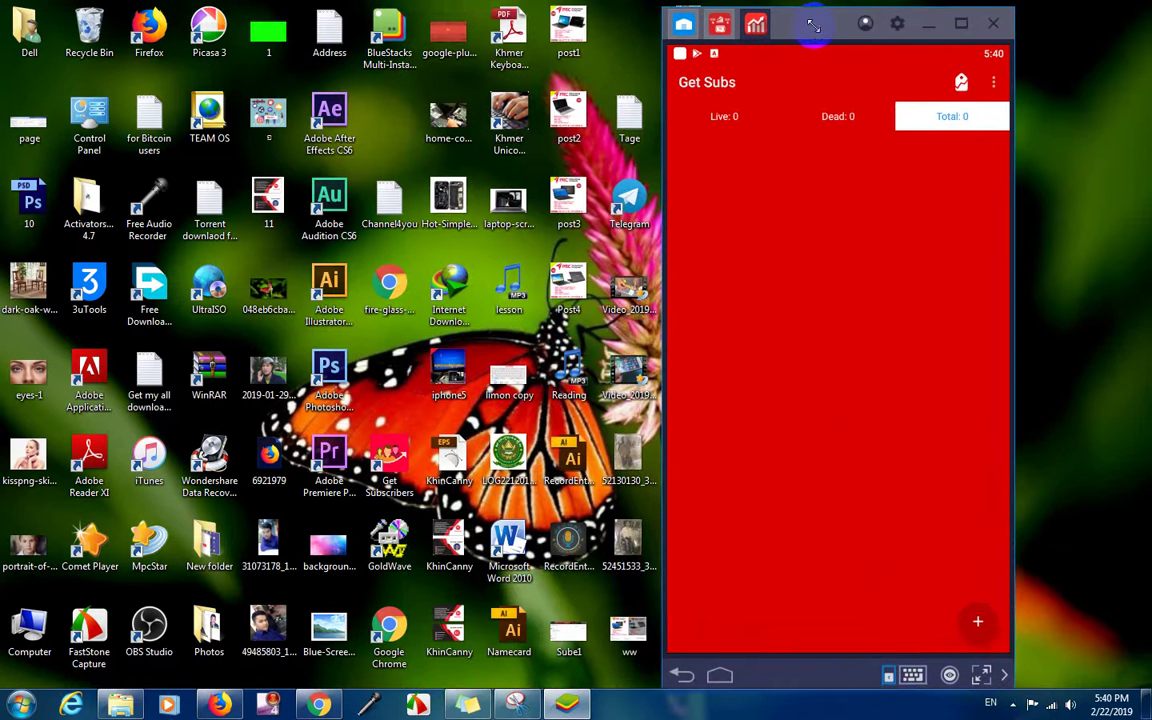
Return to the YouTube upload page and copy "Edite Size Font Khmer Unicod" from the title into the tags
{"action": "left_click", "coordinate": [230, 705]}
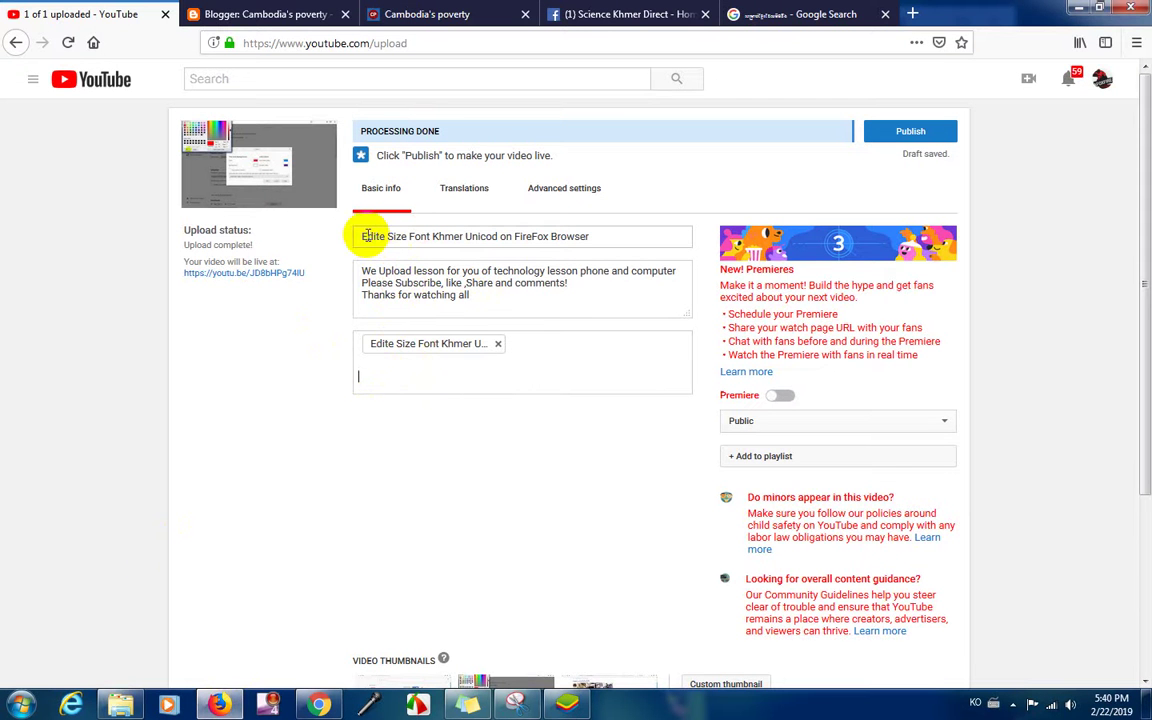
{"action": "left_click_drag", "start_coordinate": [363, 236], "coordinate": [506, 234]}
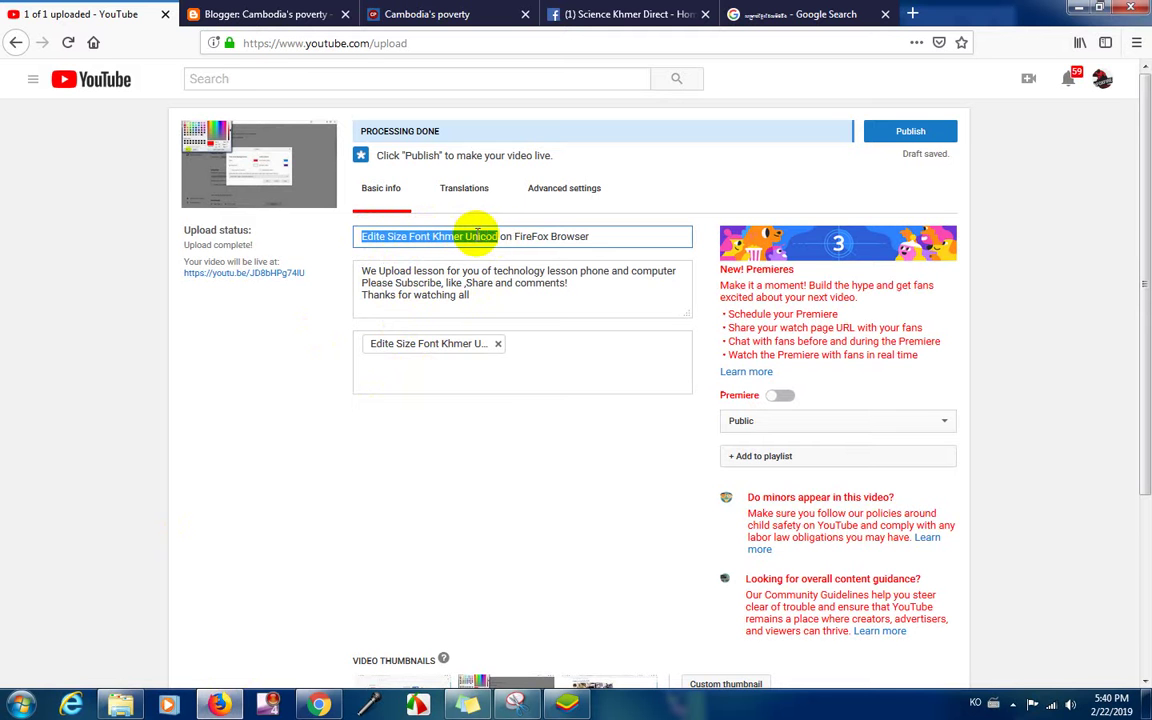
{"action": "right_click", "coordinate": [500, 237]}
{"action": "left_click", "coordinate": [512, 285]}
{"action": "right_click", "coordinate": [430, 375]}
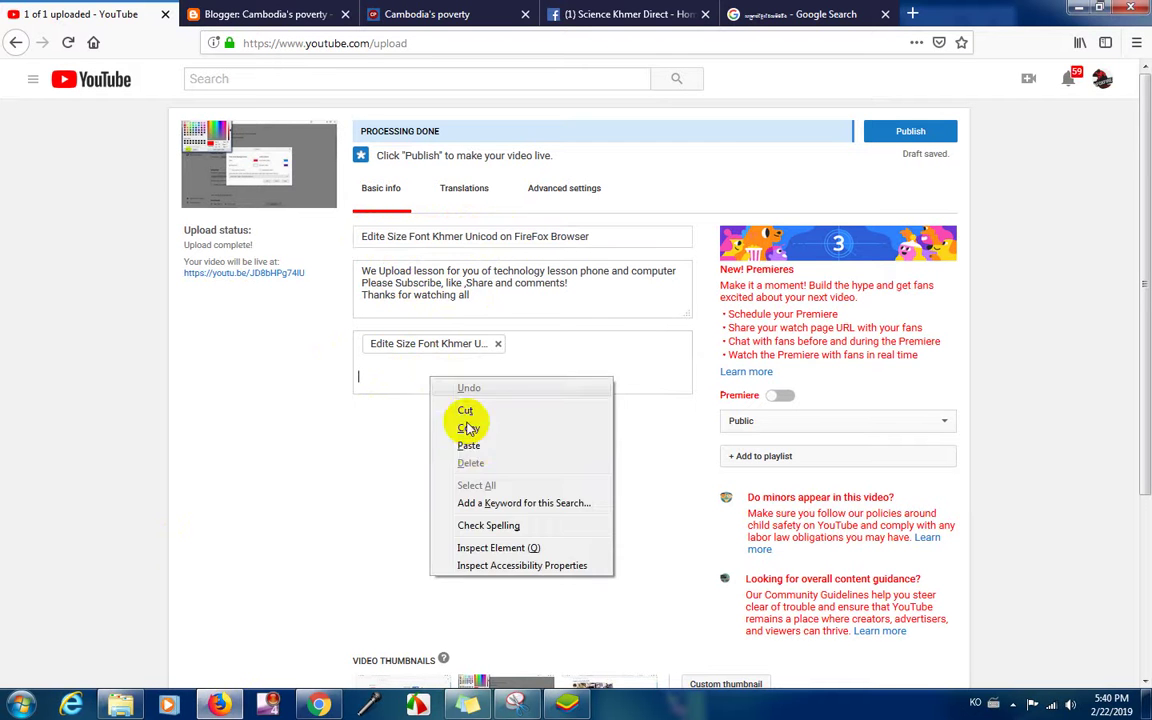
{"action": "left_click", "coordinate": [468, 450]}
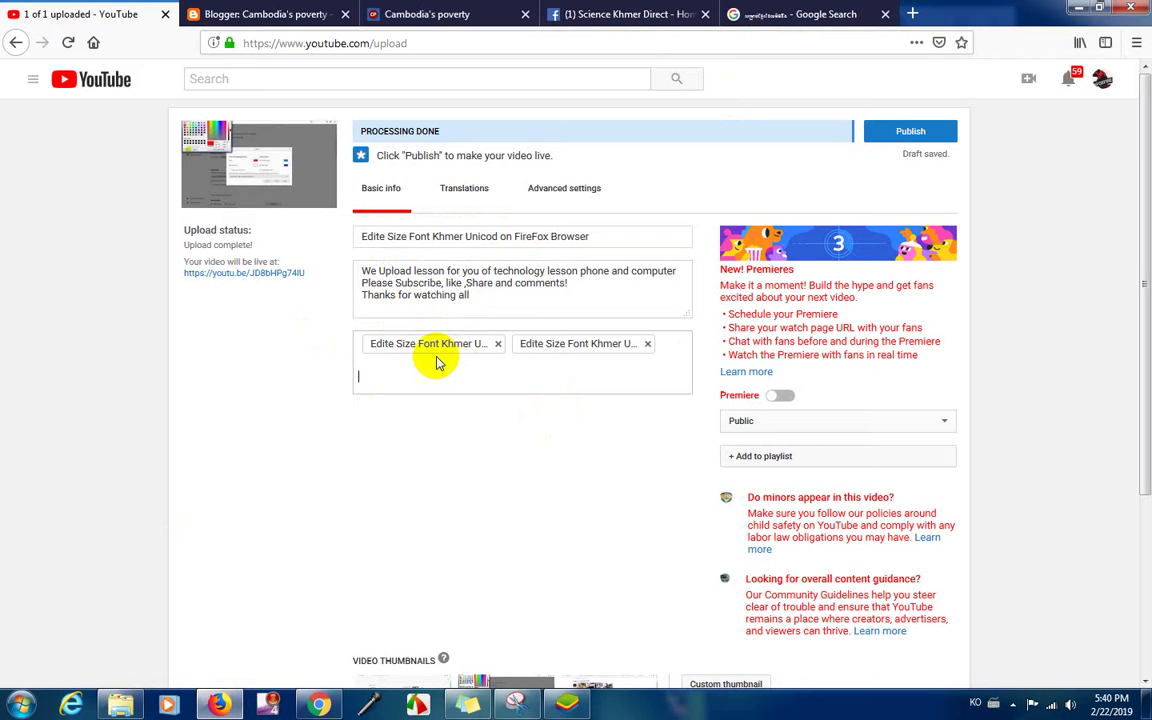
Add the tags "khmerUnicod", "Khmerteachnology", "Khmerteach of computer" and "hardware" to the video
{"action": "type", "text": "khmerU"}
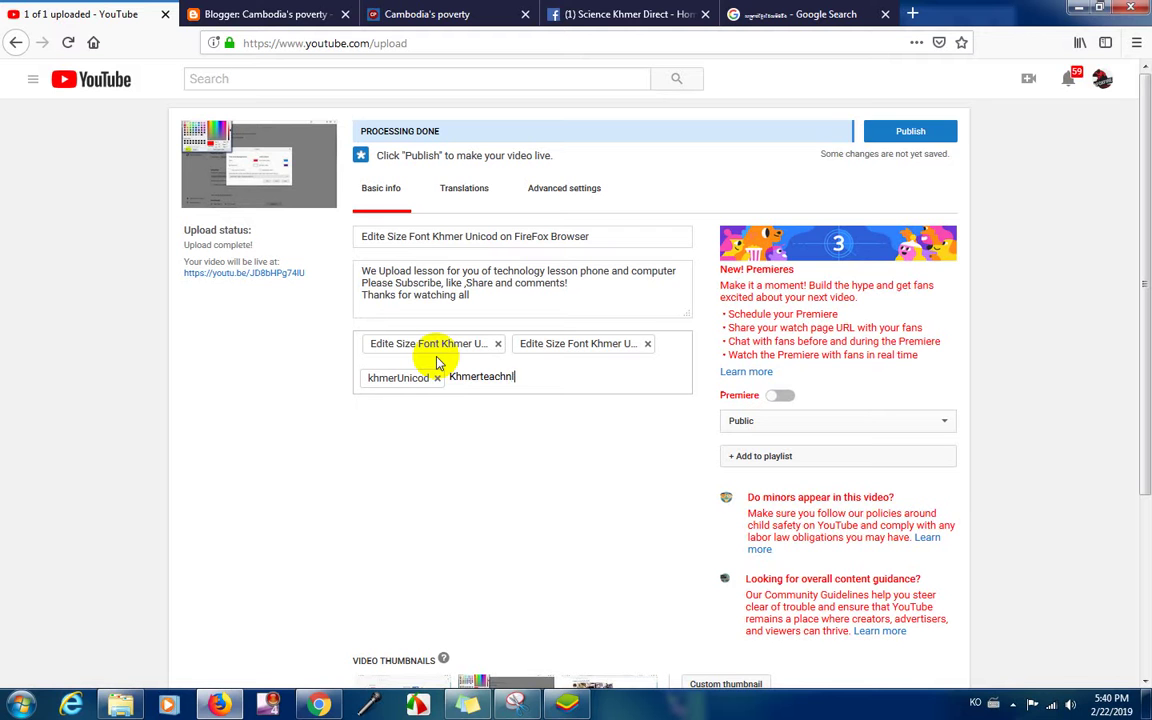
{"action": "type", "text": "ology"}
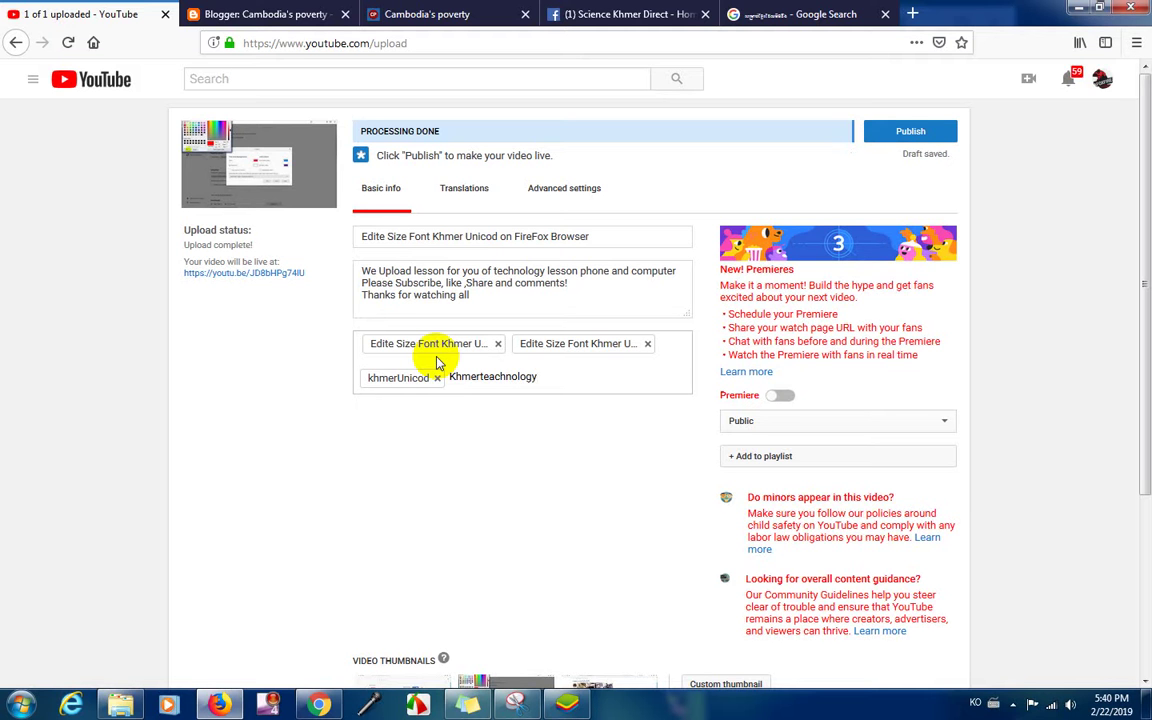
{"action": "key", "text": "Return"}
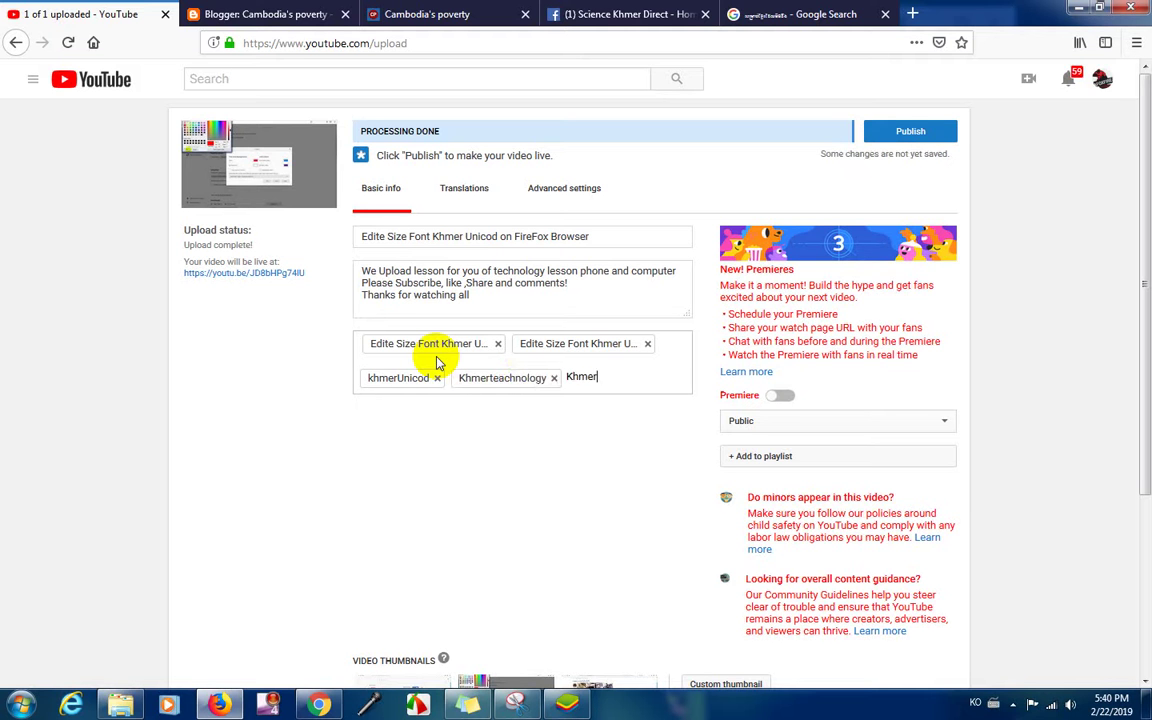
{"action": "type", "text": "Khmerteach of"}
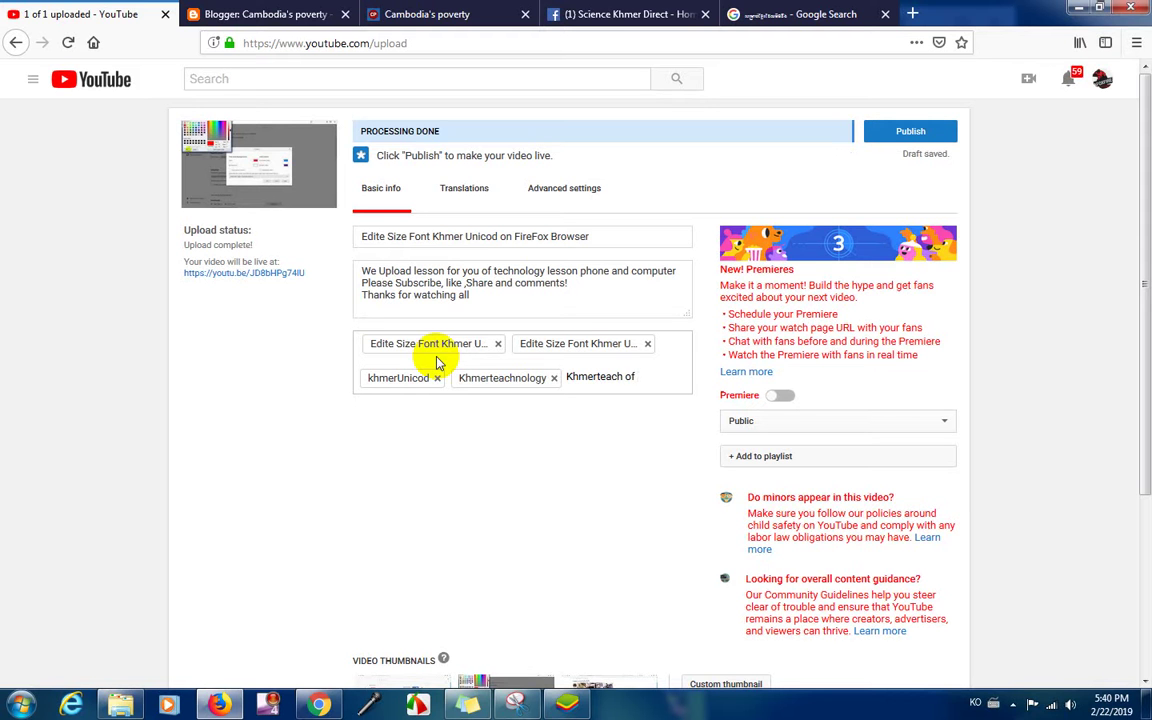
{"action": "type", "text": "computer"}
{"action": "key", "text": "Return"}
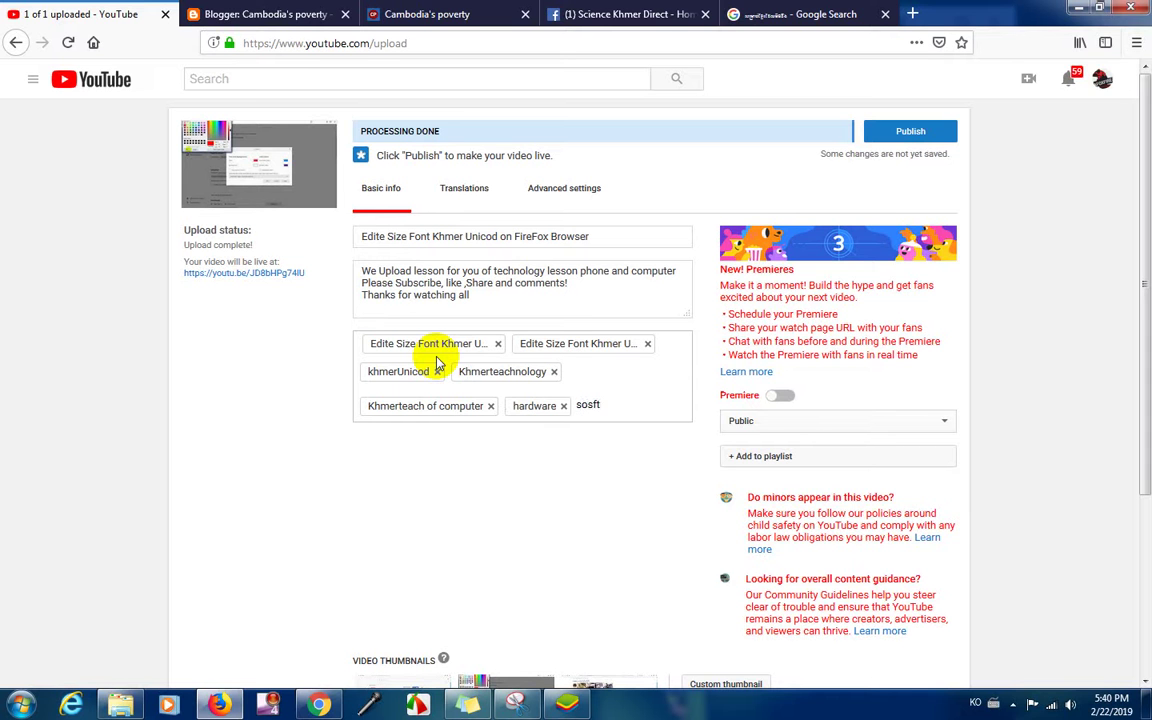
Add the tags "software" and "how to edite font" to the video
{"action": "key", "text": "BackSpace"}
{"action": "type", "text": "tware"}
{"action": "key", "text": "Return"}
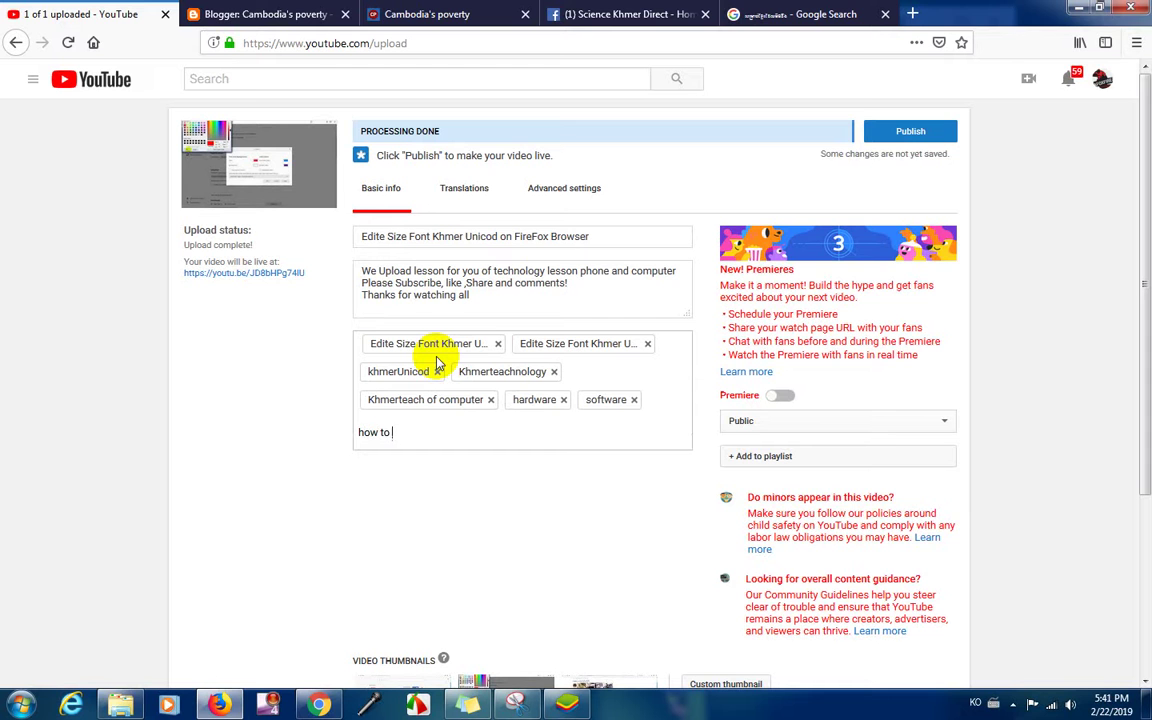
{"action": "type", "text": "how to"}
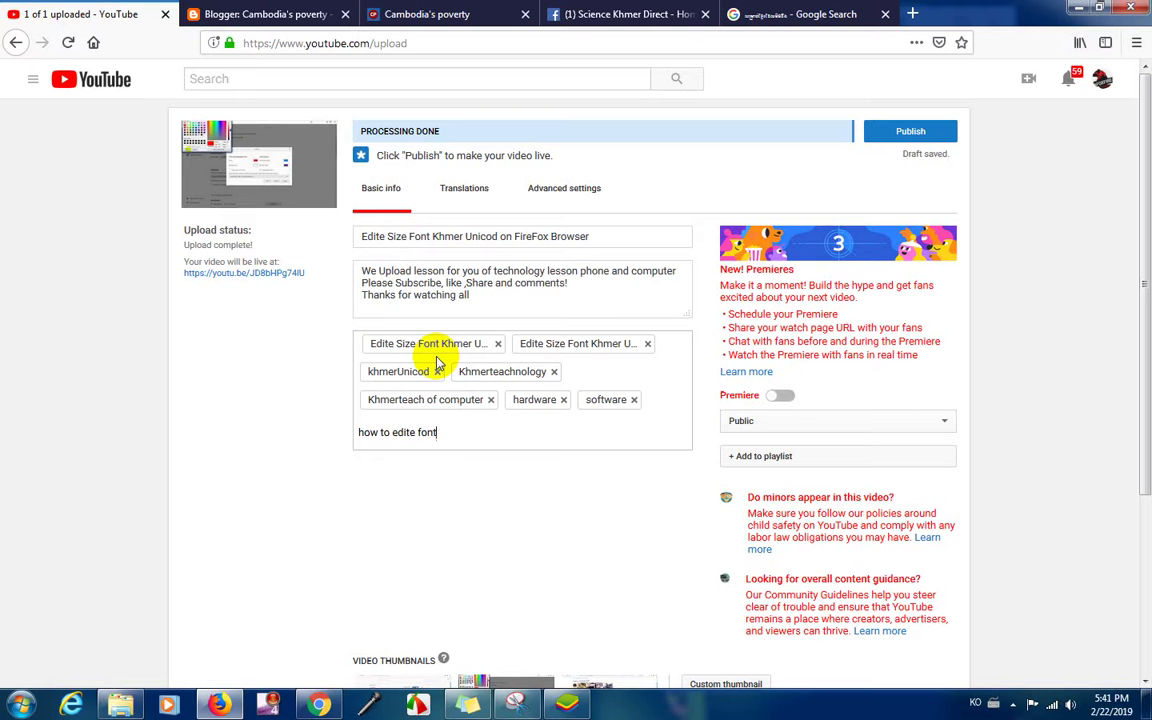
{"action": "type", "text": "edite font"}
{"action": "key", "text": "Return"}
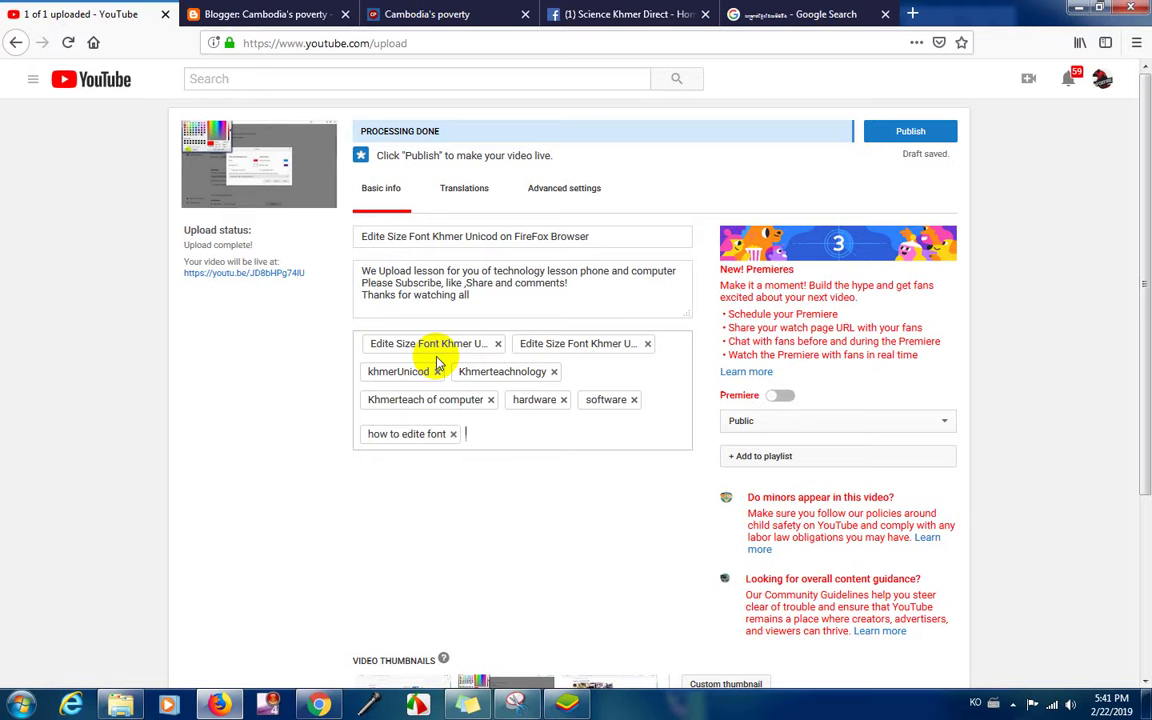
Switch to Get Subs in the emulator and review the statistics in the list of tracked channels
{"action": "left_click", "coordinate": [516, 705]}
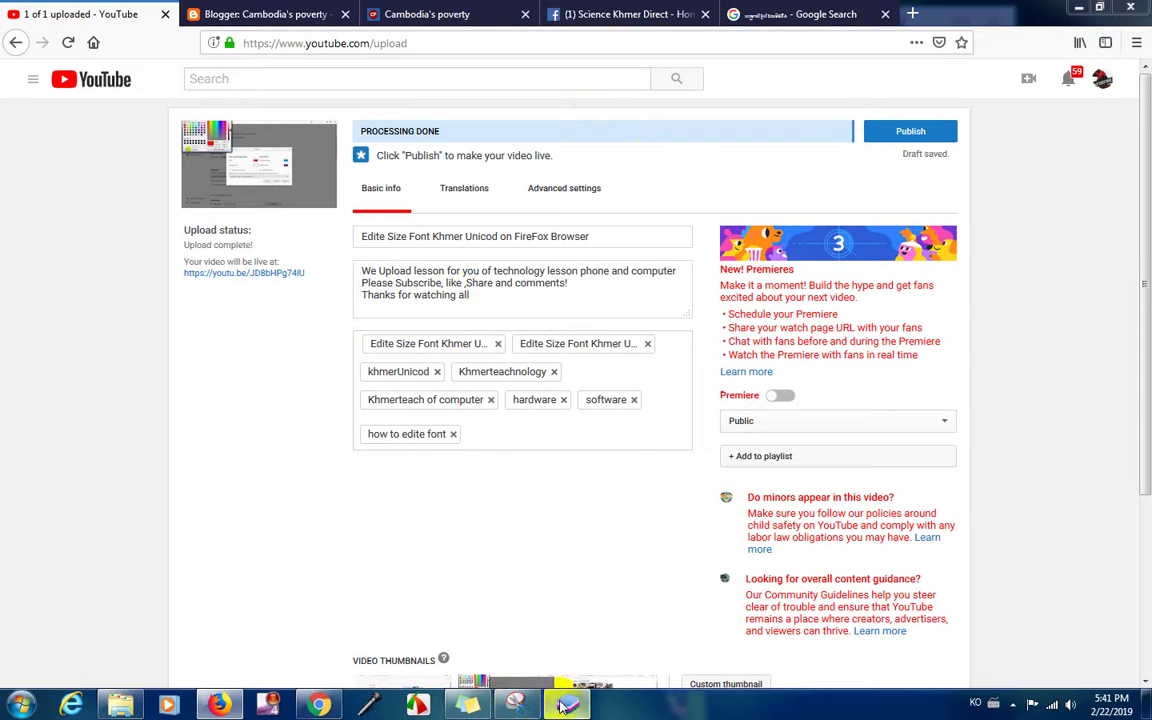
{"action": "left_click_drag", "start_coordinate": [733, 27], "coordinate": [520, 30]}
{"action": "scroll", "coordinate": [606, 485], "scroll_direction": "down", "scroll_amount": 5}
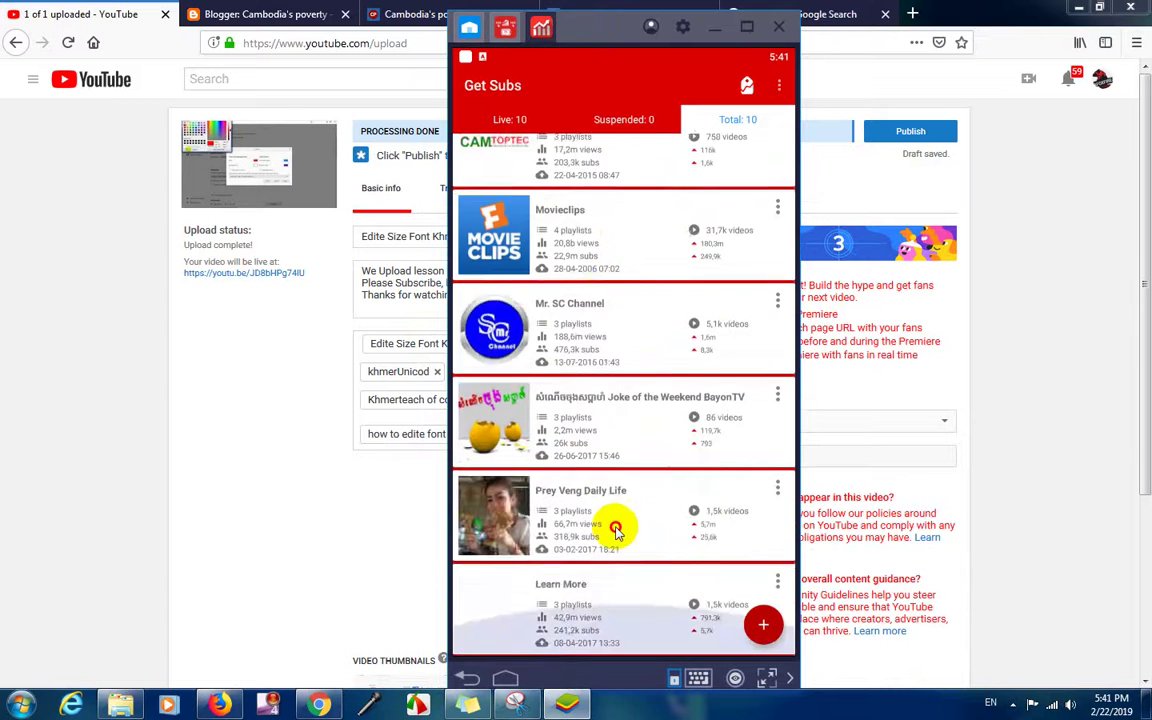
{"action": "scroll", "coordinate": [615, 527], "scroll_direction": "up", "scroll_amount": 3}
{"action": "scroll", "coordinate": [635, 450], "scroll_direction": "down", "scroll_amount": 3}
{"action": "scroll", "coordinate": [560, 280], "scroll_direction": "up", "scroll_amount": 3}
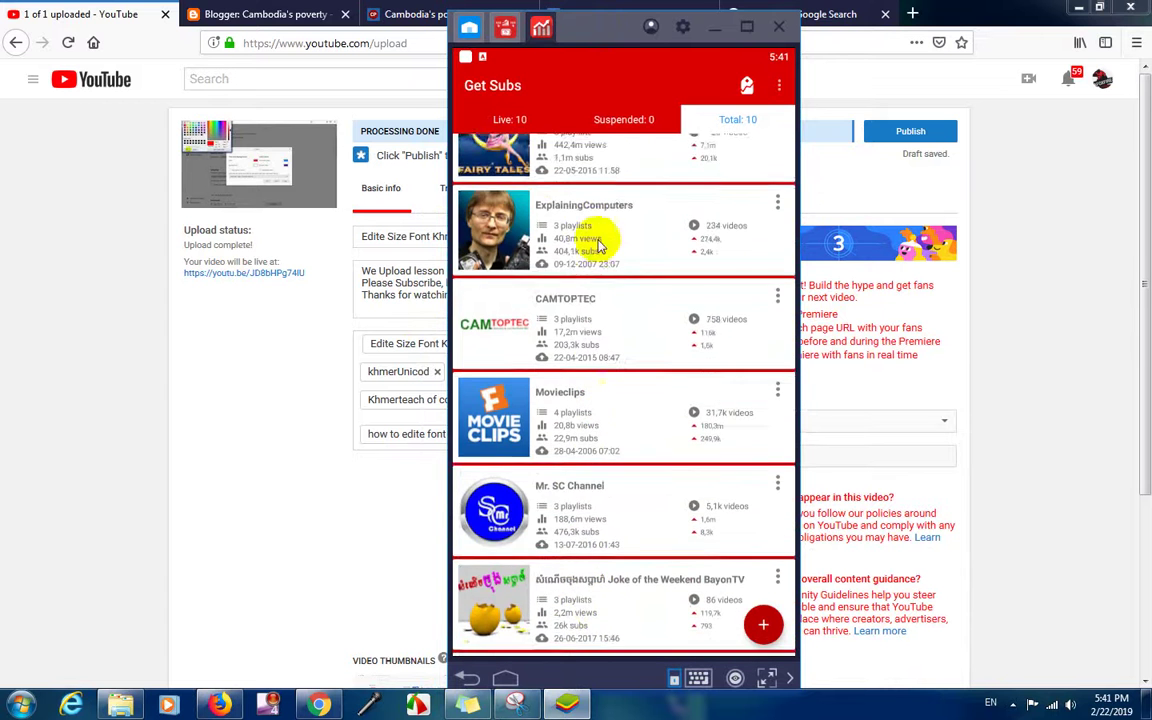
{"action": "left_click_drag", "start_coordinate": [548, 245], "coordinate": [607, 427]}
{"action": "scroll", "coordinate": [607, 400], "scroll_direction": "down", "scroll_amount": 1}
{"action": "scroll", "coordinate": [585, 300], "scroll_direction": "up", "scroll_amount": 1}
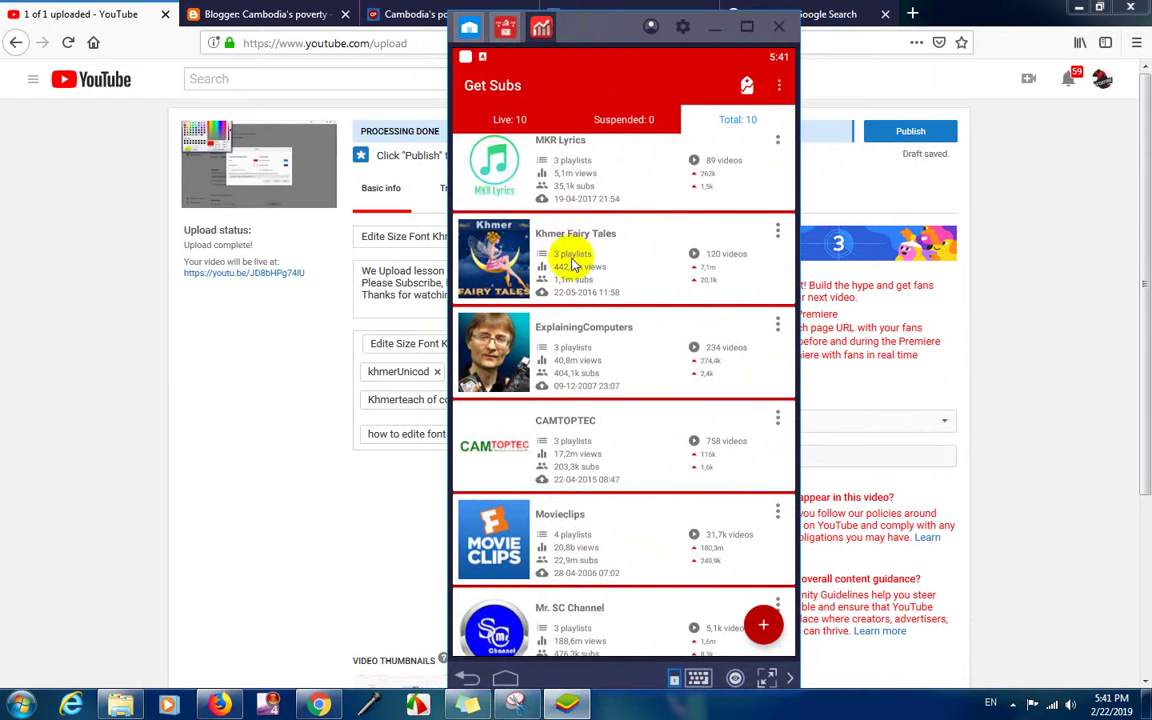
{"action": "scroll", "coordinate": [578, 320], "scroll_direction": "up", "scroll_amount": 1}
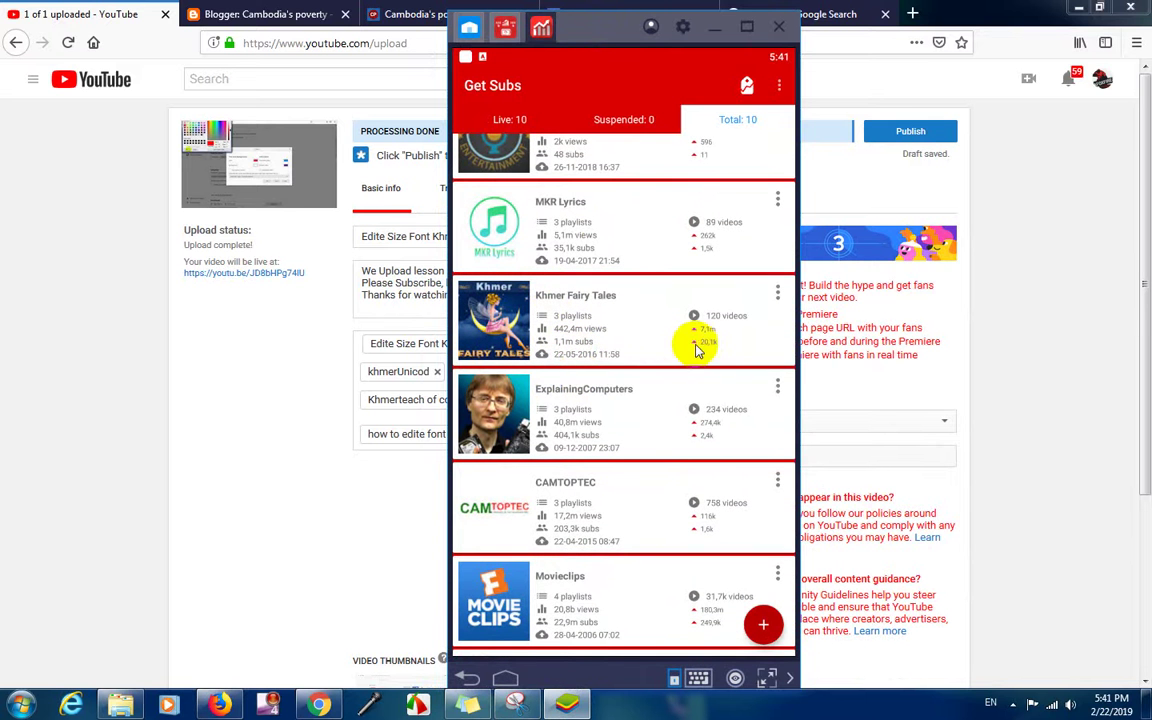
{"action": "left_click", "coordinate": [663, 305]}
{"action": "scroll", "coordinate": [663, 305], "scroll_direction": "down", "scroll_amount": 1}
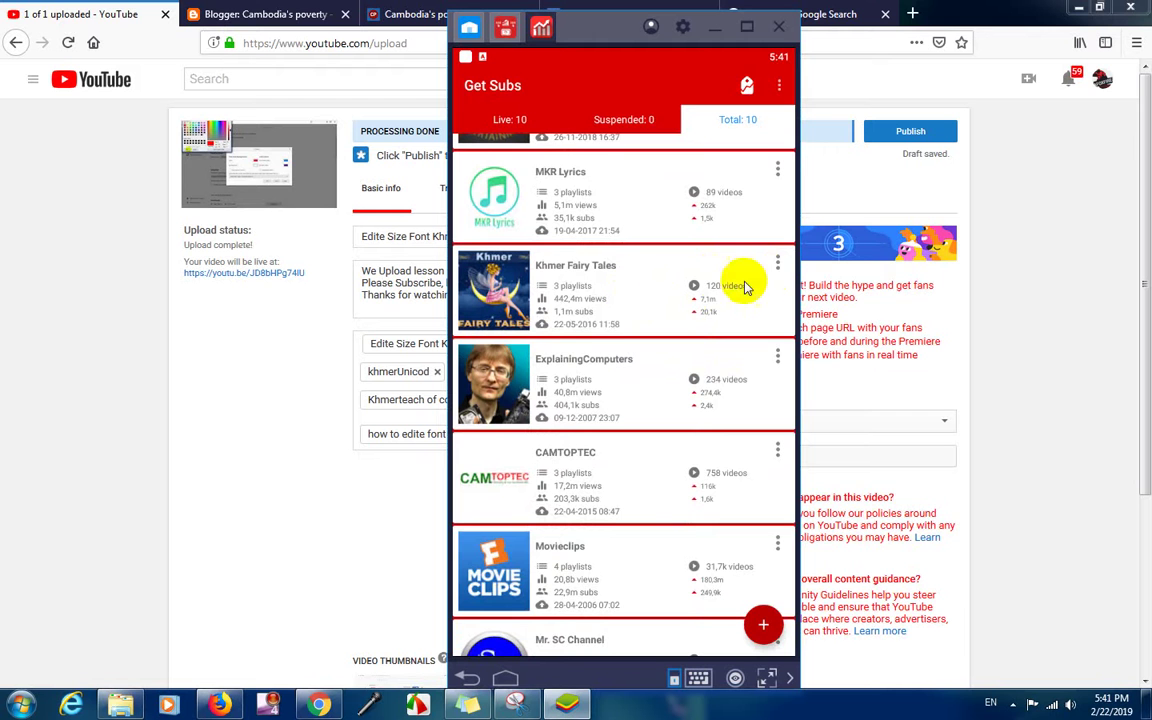
Open the Khmer Fairy Tales channel and copy all the tags of its newest video
{"action": "left_click", "coordinate": [778, 262]}
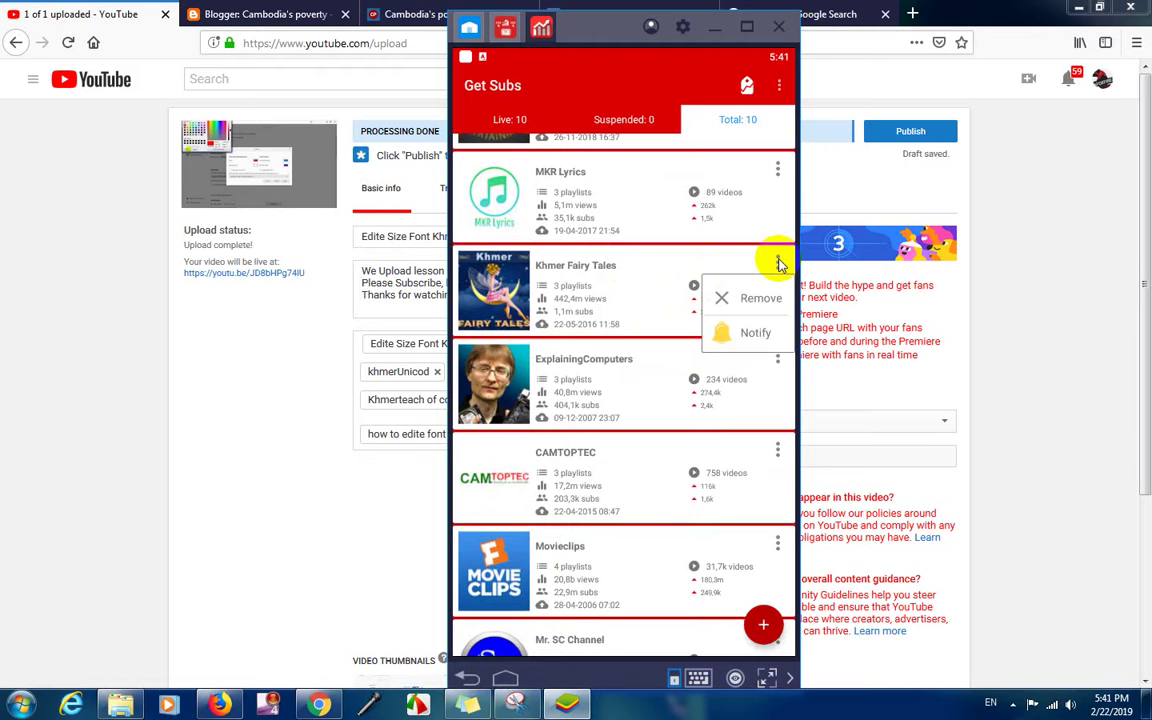
{"action": "left_click", "coordinate": [640, 288]}
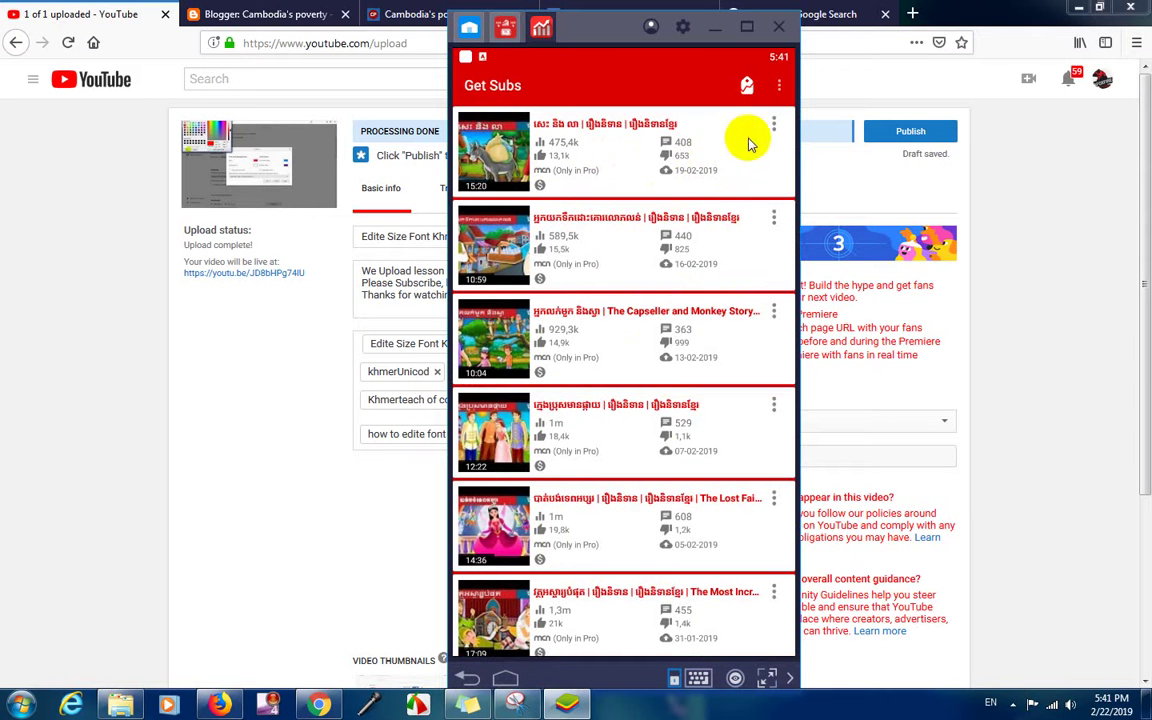
{"action": "left_click", "coordinate": [775, 125]}
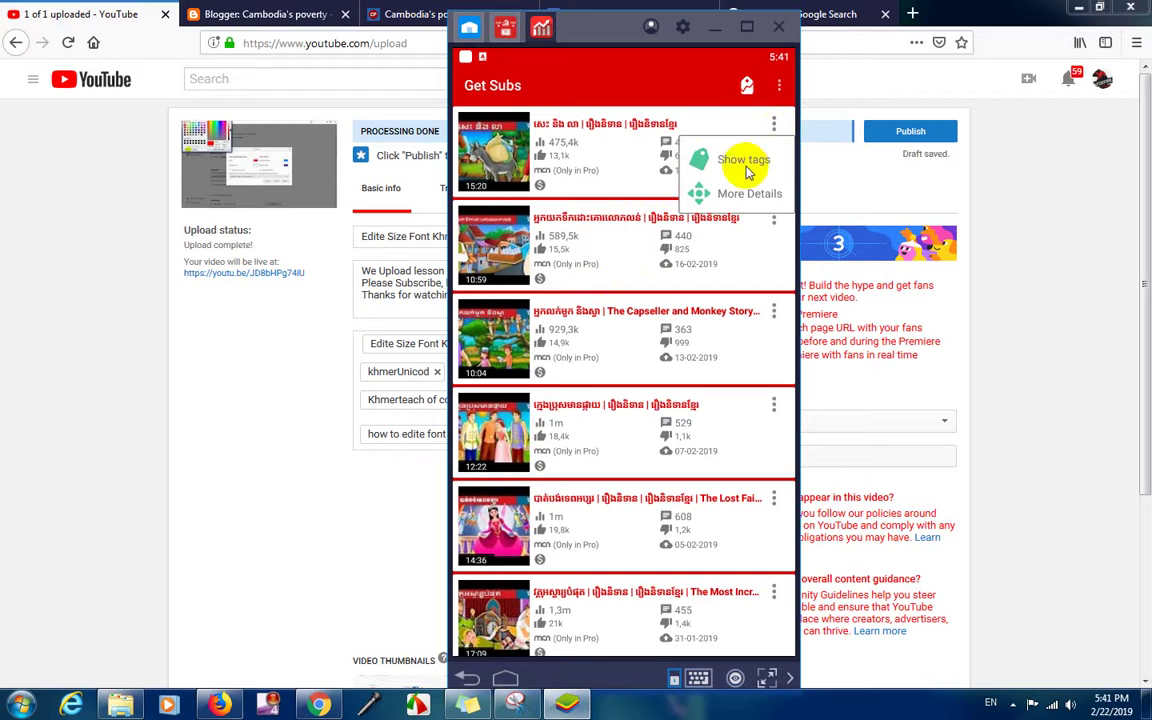
{"action": "left_click", "coordinate": [766, 162]}
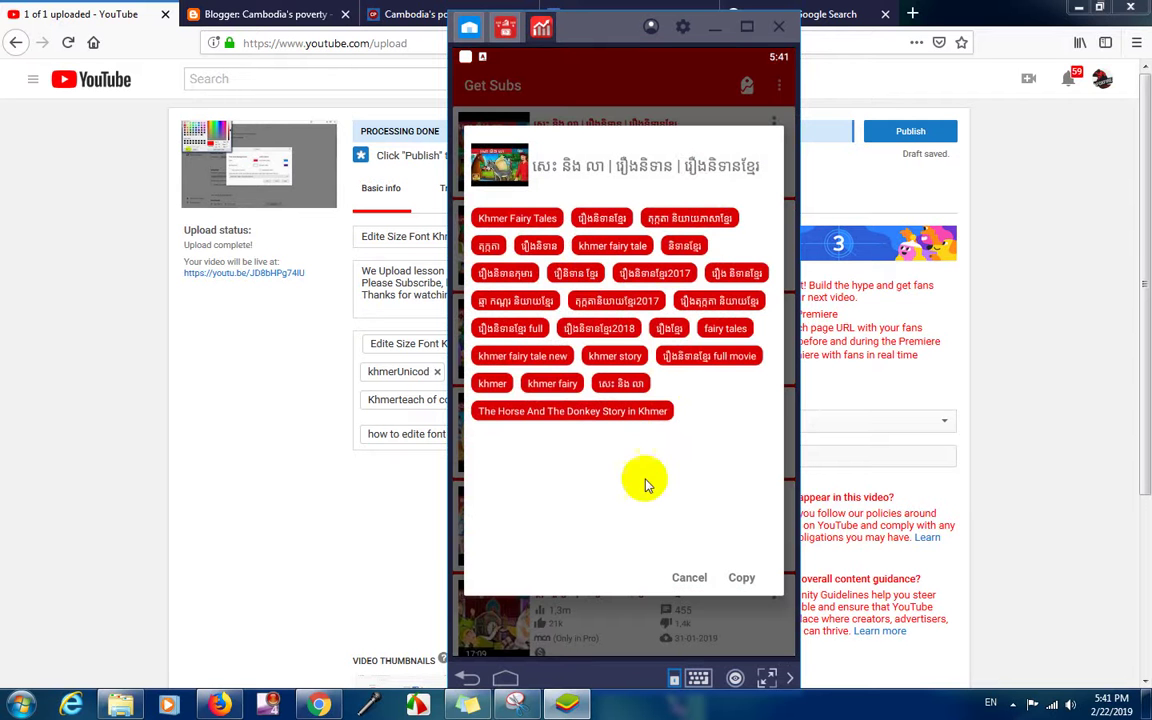
{"action": "left_click", "coordinate": [738, 577]}
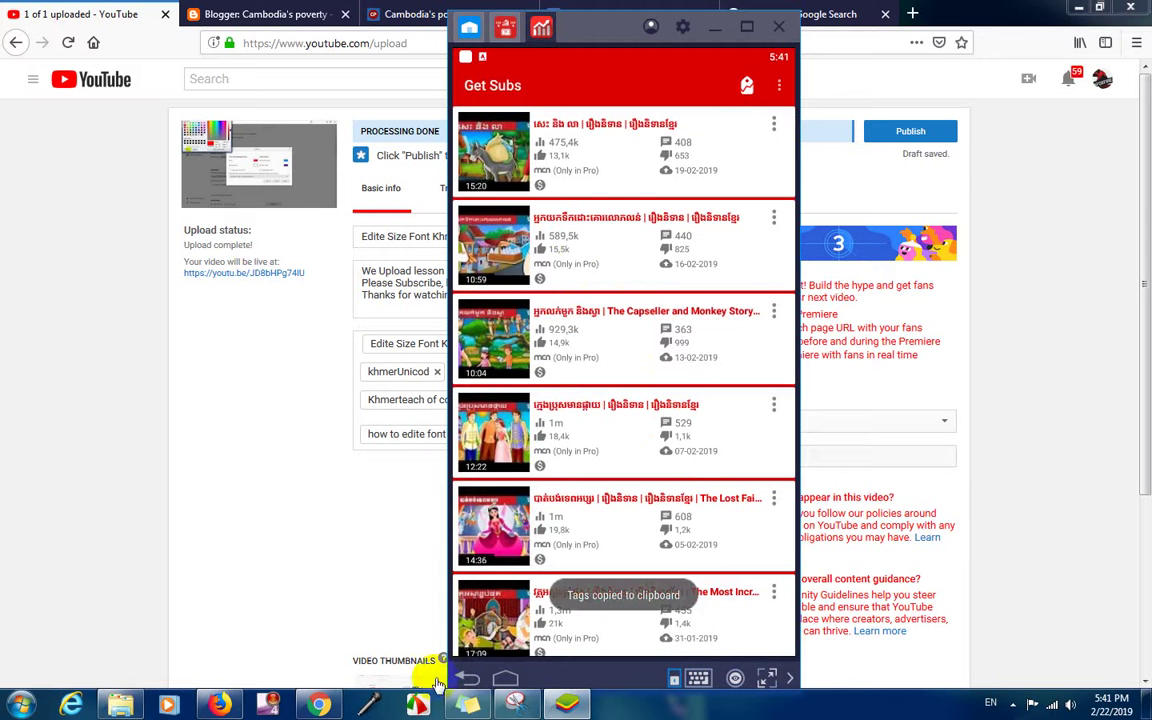
Return to the YouTube upload page and paste the copied tags after "how to edite font"
{"action": "left_click", "coordinate": [519, 421]}
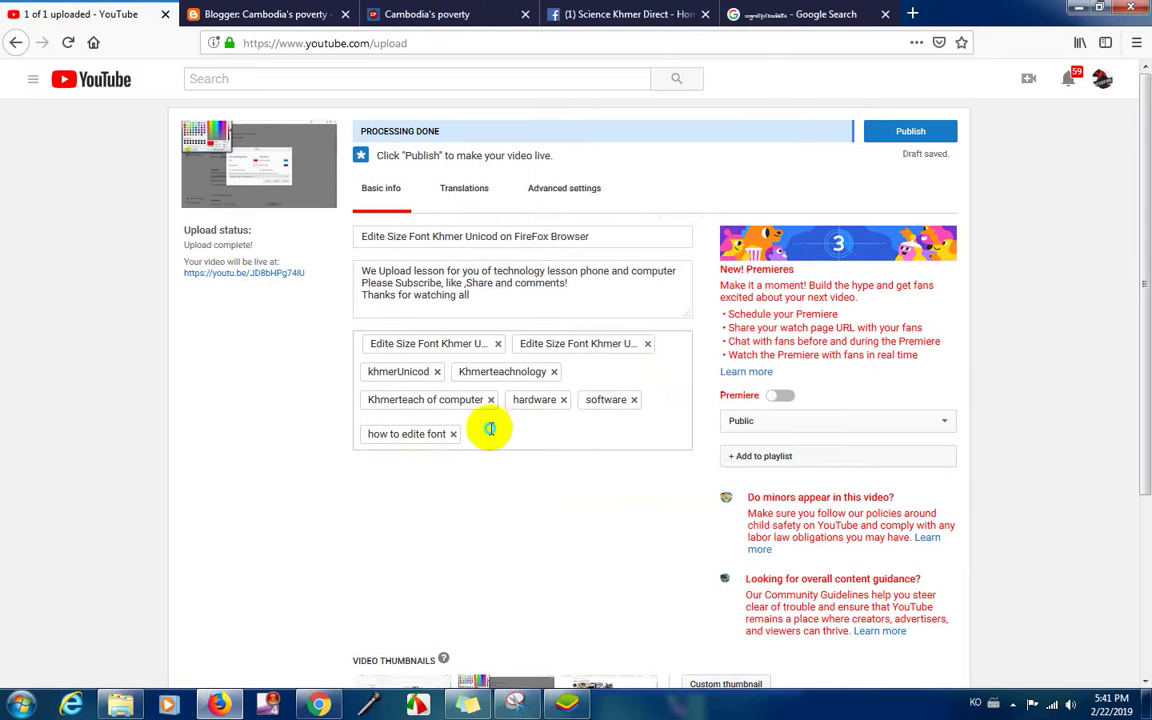
{"action": "right_click", "coordinate": [490, 429]}
{"action": "left_click", "coordinate": [532, 499]}
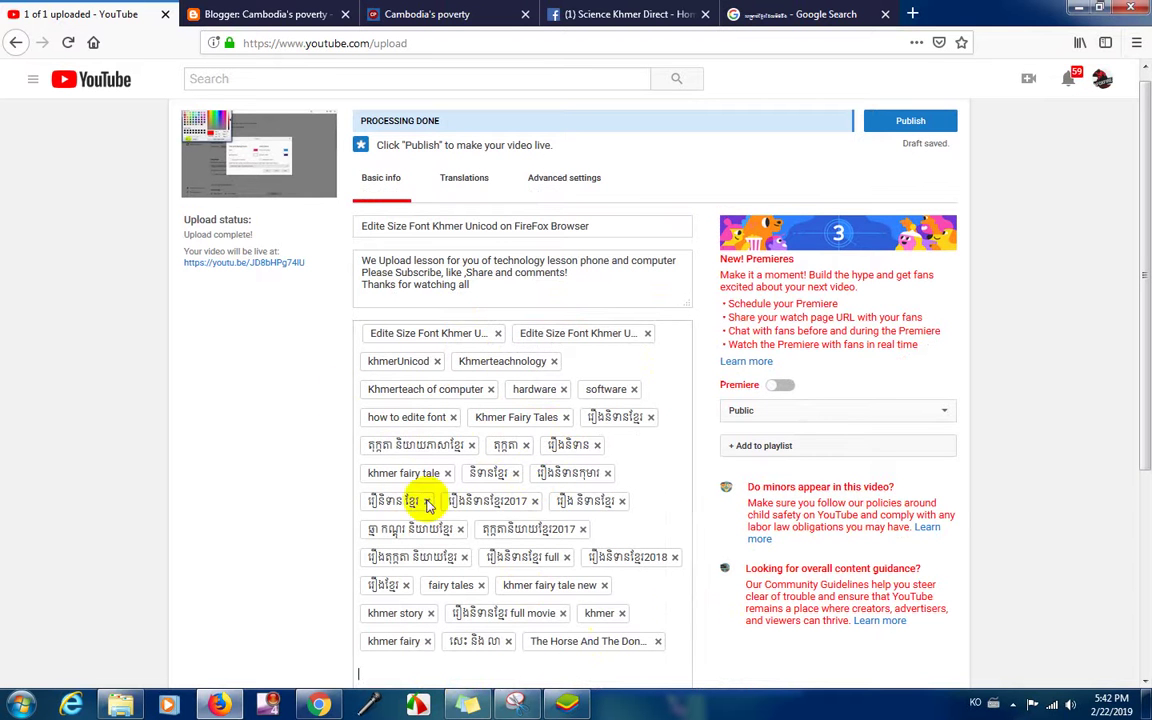
Remove the tags សេះ និង លា, រឿងខ្មែរ, តុក្កតានិយាយខ្មែរ2017, រឿងនិទានខ្មែរ2017 and រឿងនិទានខ្មែរ2018 from the video
{"action": "left_click_drag", "start_coordinate": [1147, 240], "coordinate": [370, 248]}
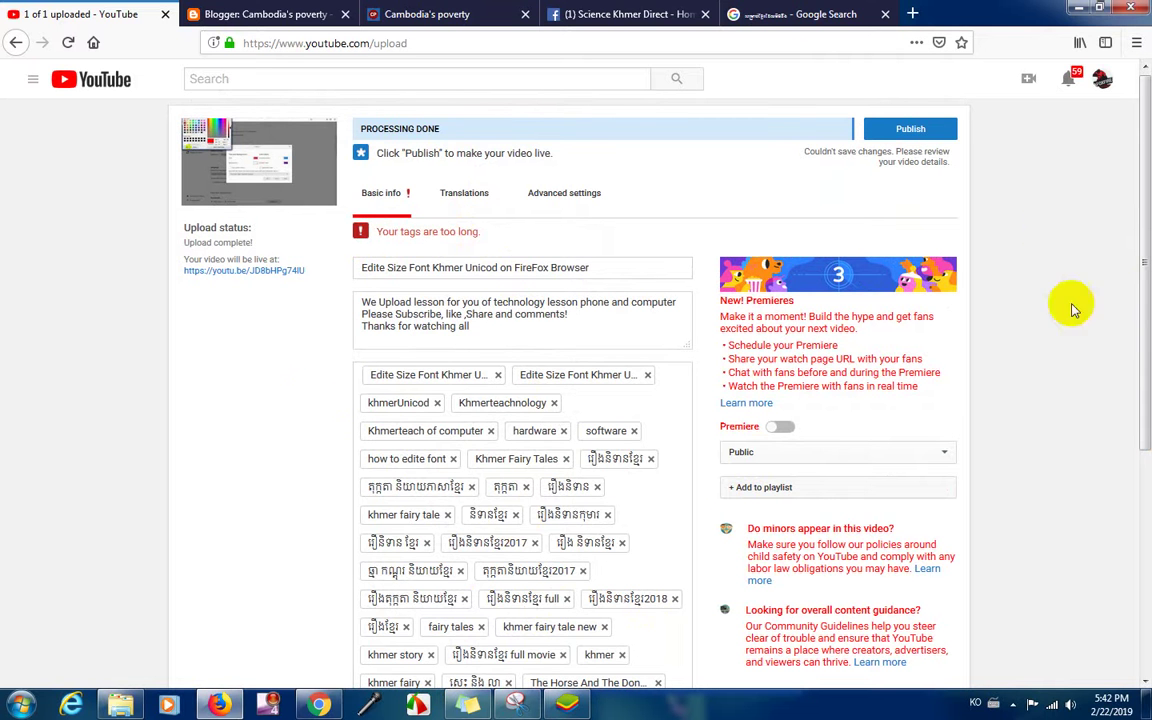
{"action": "left_click_drag", "start_coordinate": [1147, 200], "coordinate": [1146, 305]}
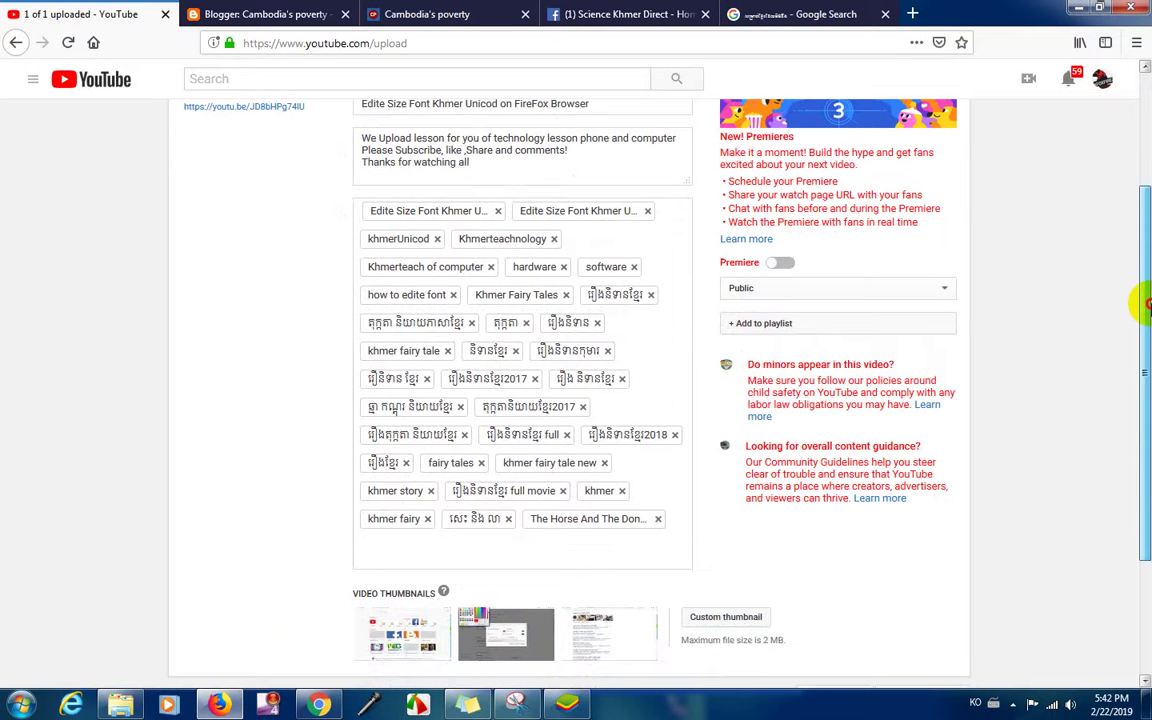
{"action": "left_click", "coordinate": [508, 519]}
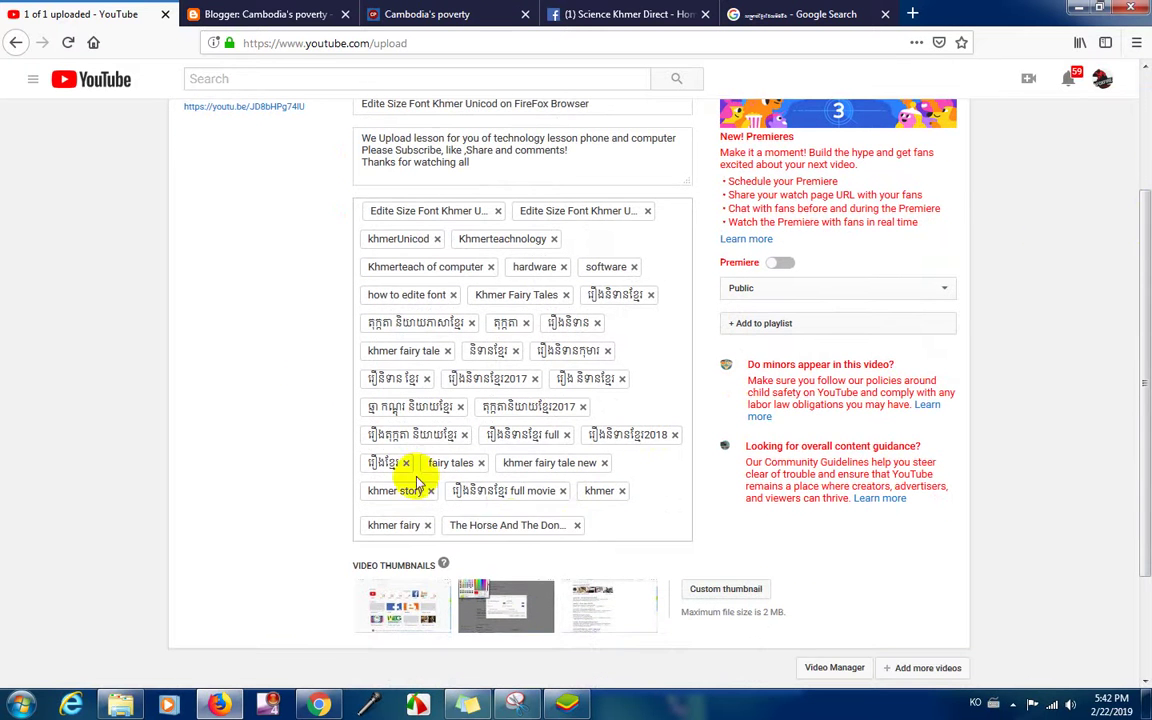
{"action": "left_click", "coordinate": [407, 464]}
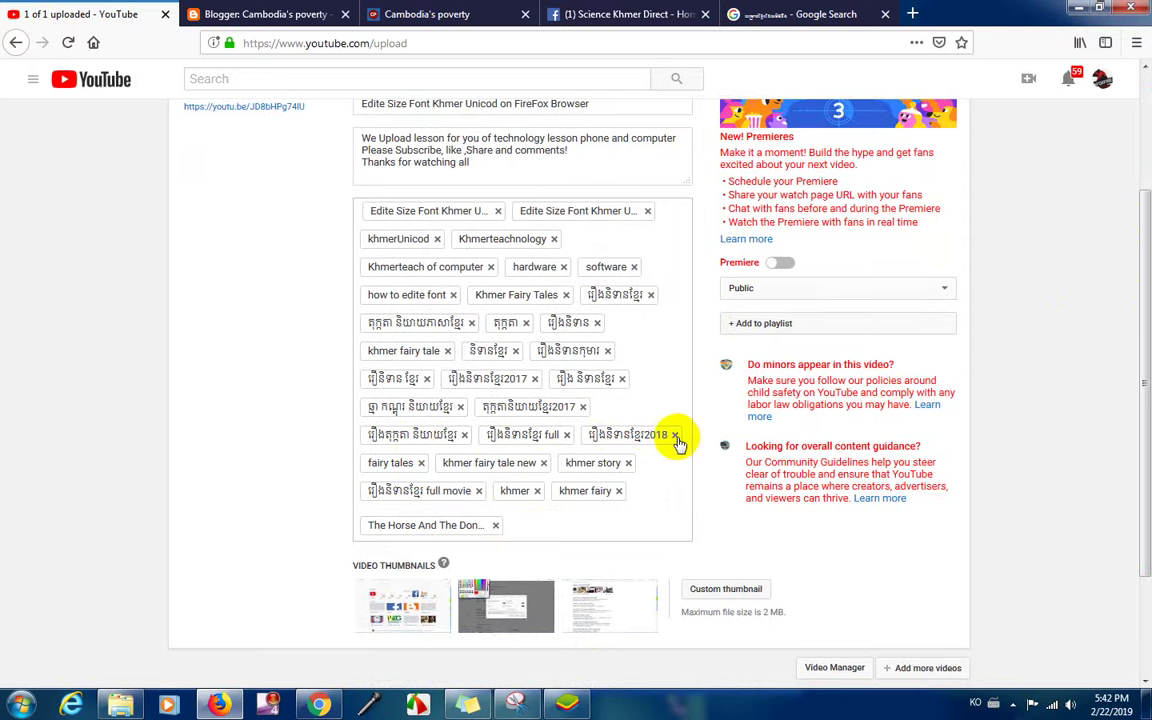
{"action": "left_click", "coordinate": [582, 406]}
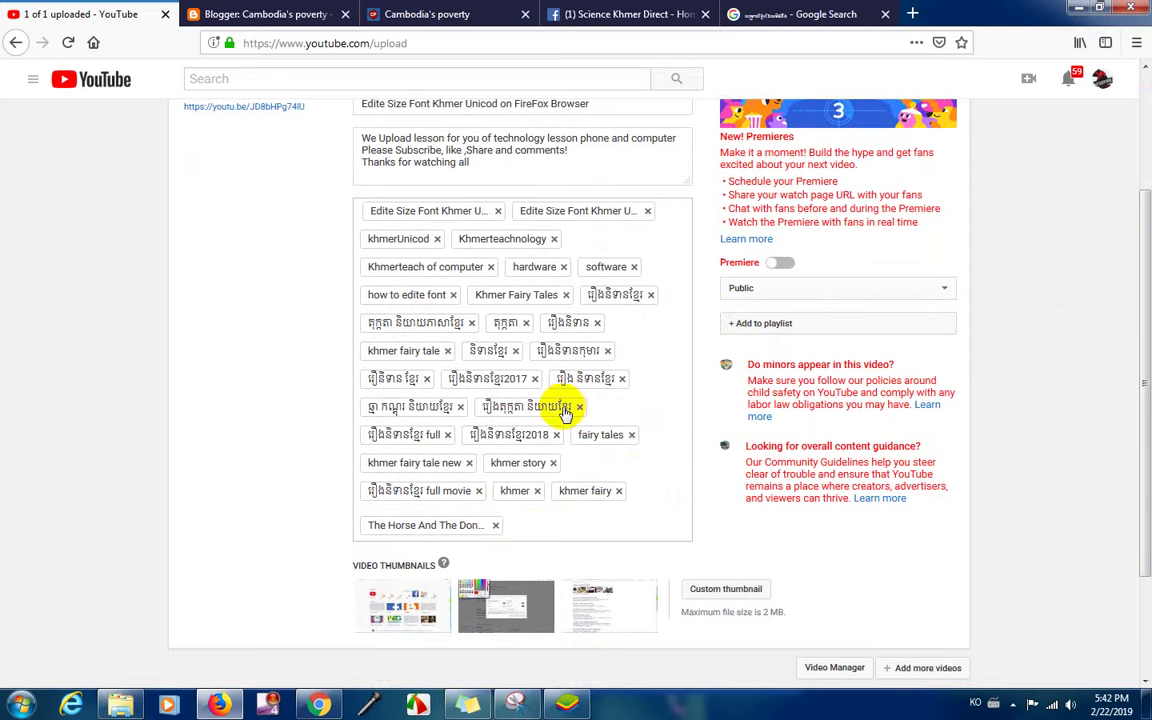
{"action": "left_click", "coordinate": [531, 379]}
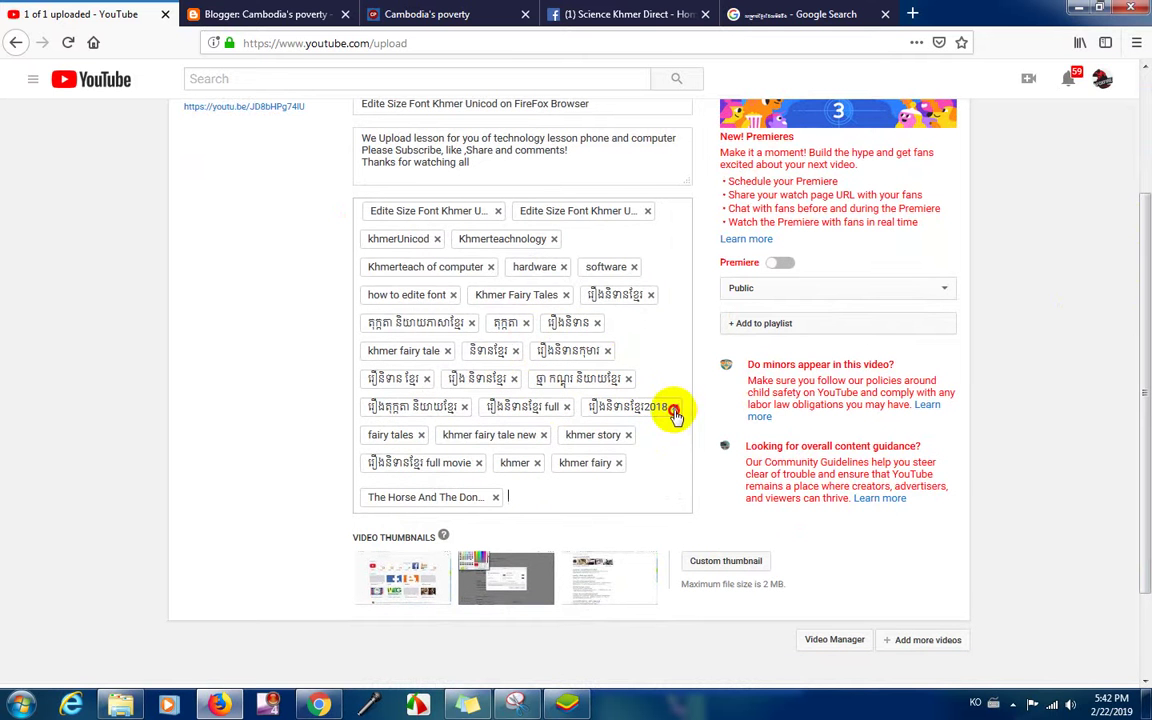
{"action": "left_click", "coordinate": [675, 412]}
{"action": "left_click_drag", "start_coordinate": [1139, 468], "coordinate": [1145, 205]}
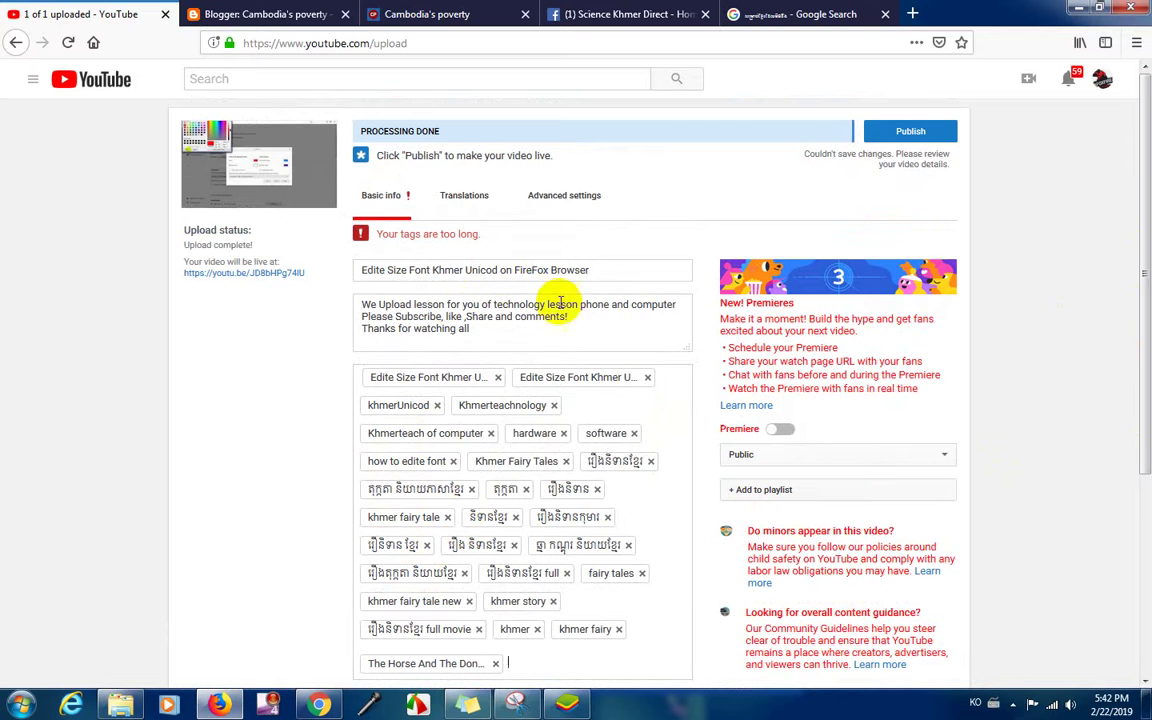
Remove the tags តុក្កតា, ឆ្មា កណ្ដុរ និយាយខ្មែរ and និទានខ្មែរ from the video to shorten its tag list
{"action": "left_click_drag", "start_coordinate": [1143, 258], "coordinate": [1143, 398]}
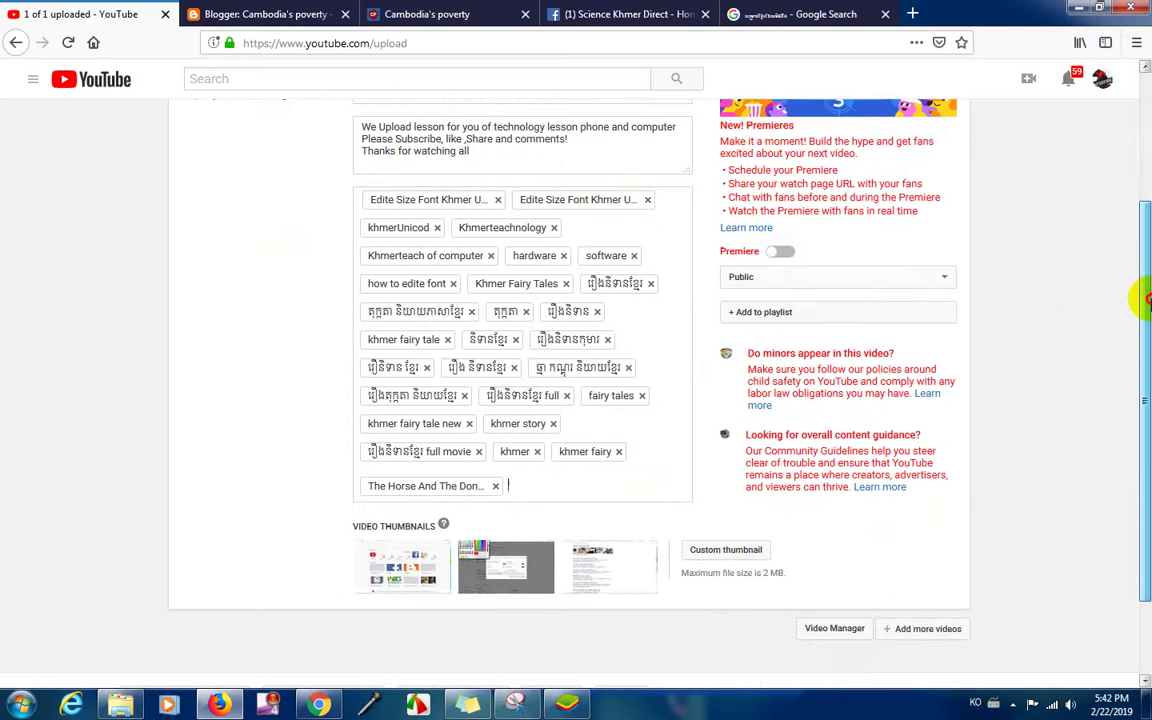
{"action": "scroll", "coordinate": [1143, 300], "scroll_direction": "up", "scroll_amount": 3}
{"action": "scroll", "coordinate": [1083, 319], "scroll_direction": "down", "scroll_amount": 1}
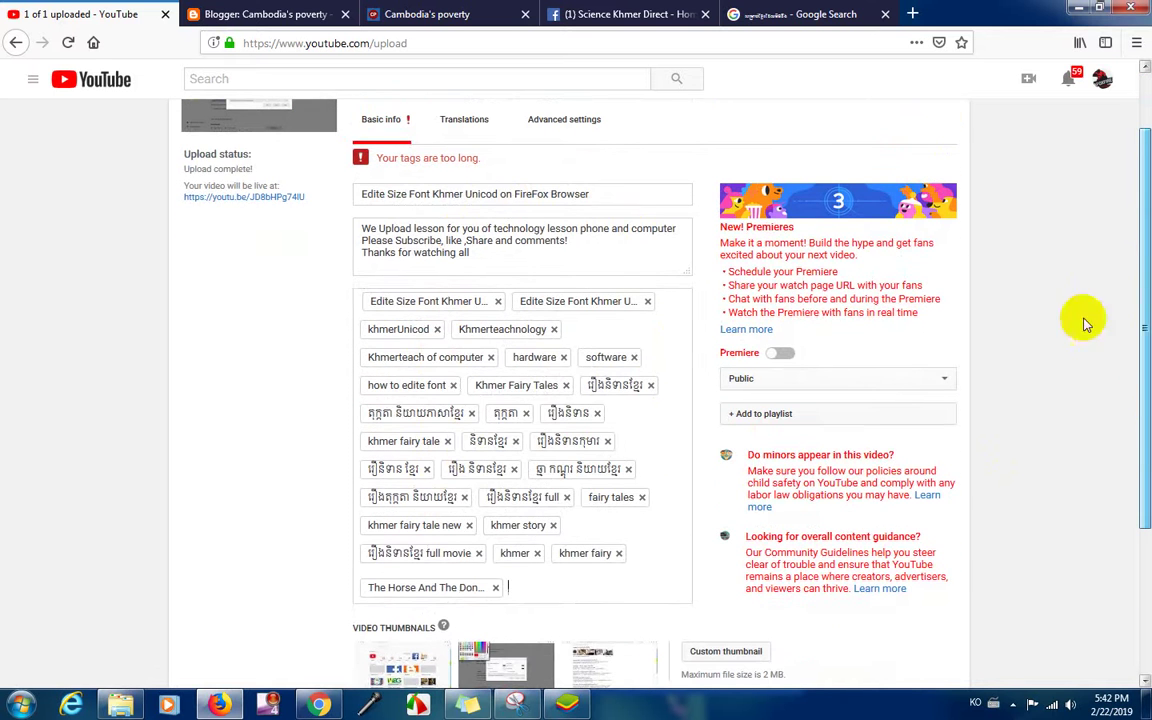
{"action": "left_click", "coordinate": [527, 413]}
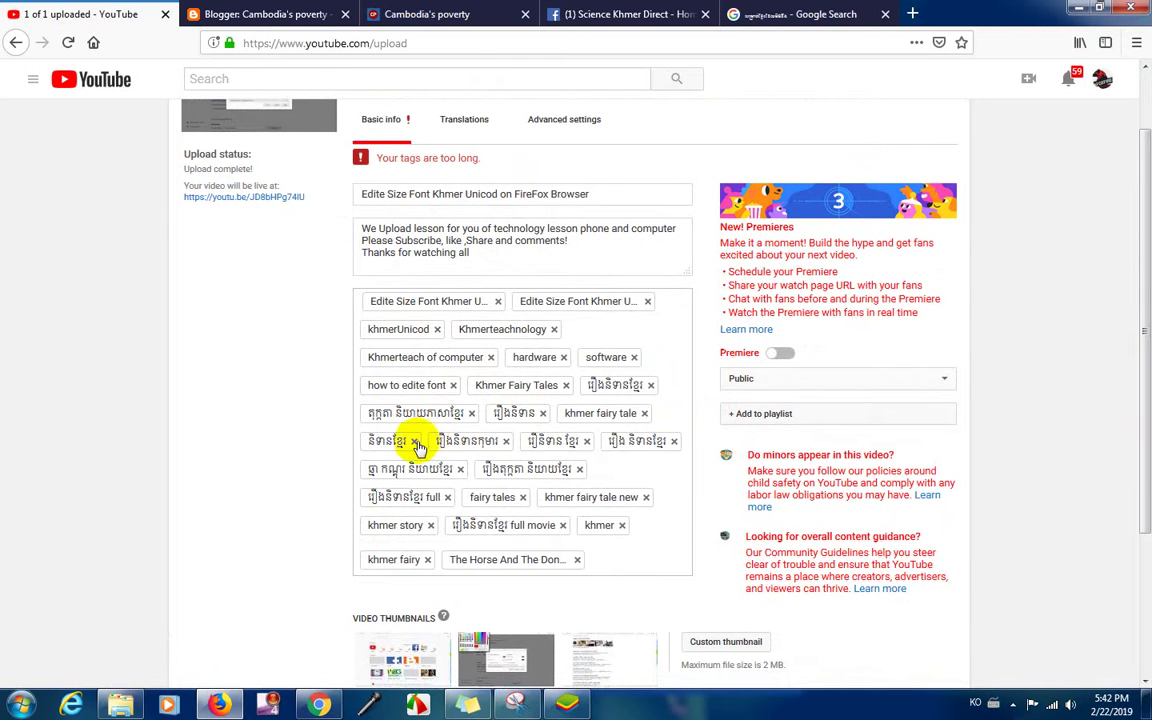
{"action": "left_click", "coordinate": [460, 469]}
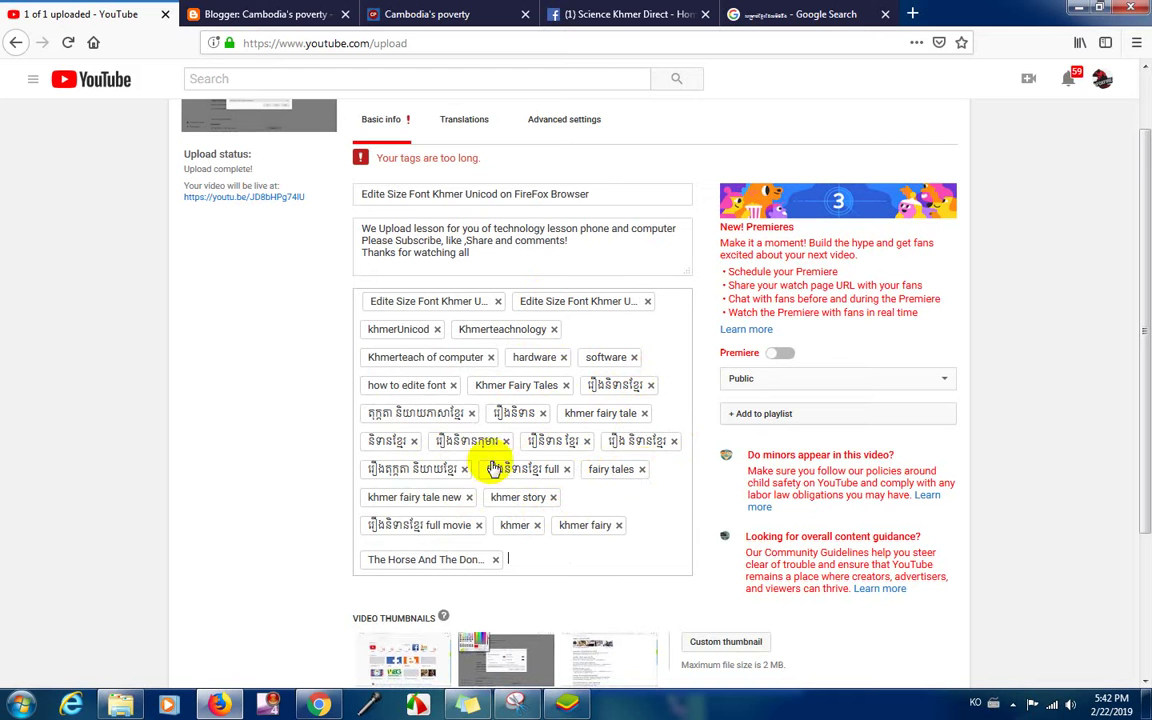
{"action": "left_click", "coordinate": [409, 442]}
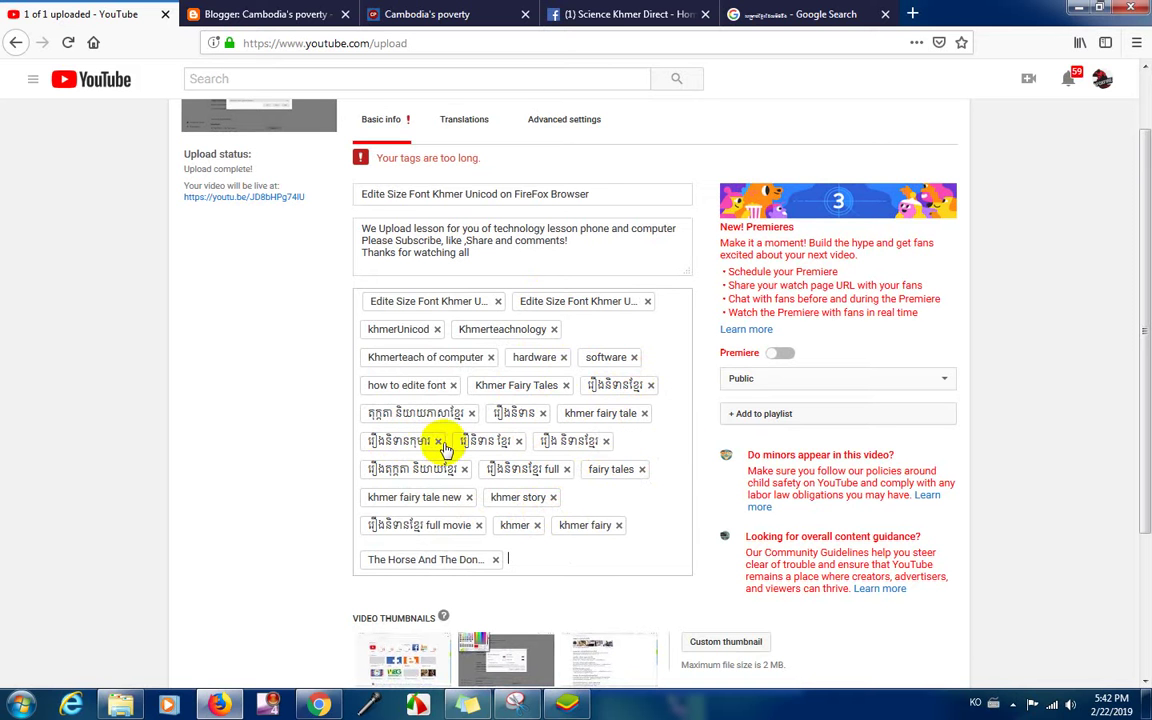
{"action": "scroll", "coordinate": [1141, 489], "scroll_direction": "down", "scroll_amount": 3}
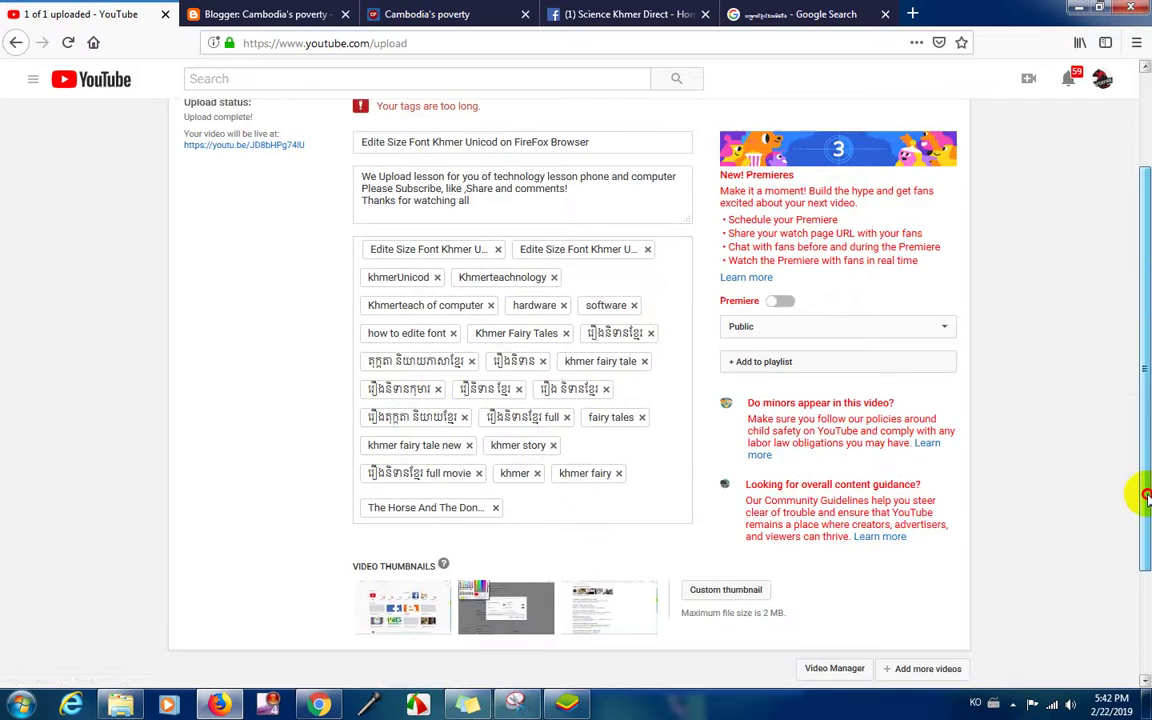